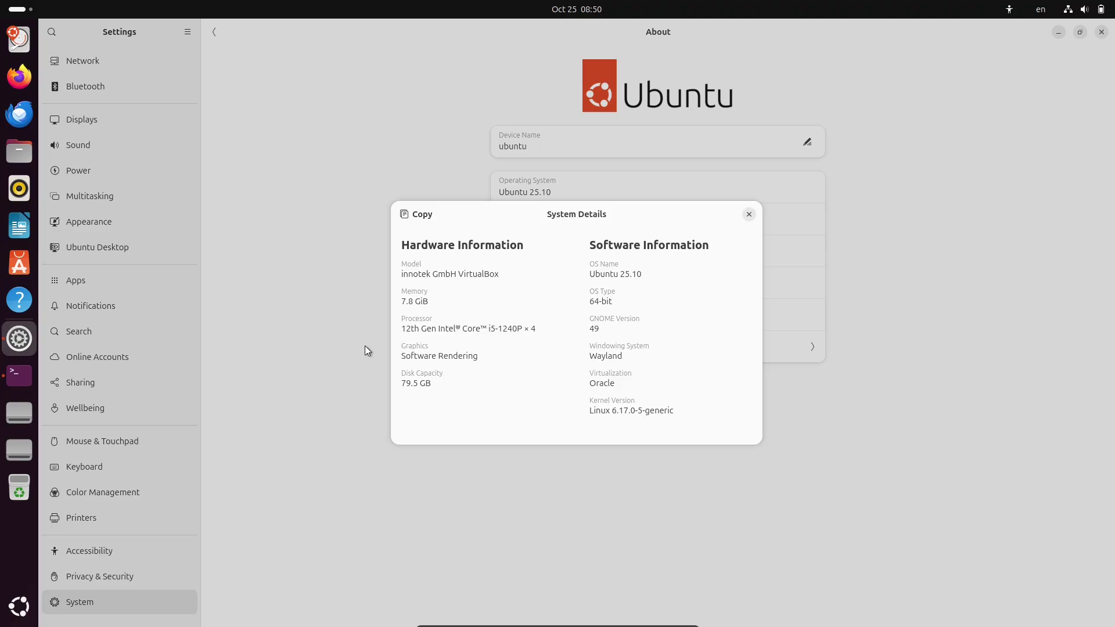
Close the System Details summary and look over the Wellbeing settings page
left_click(748, 214)
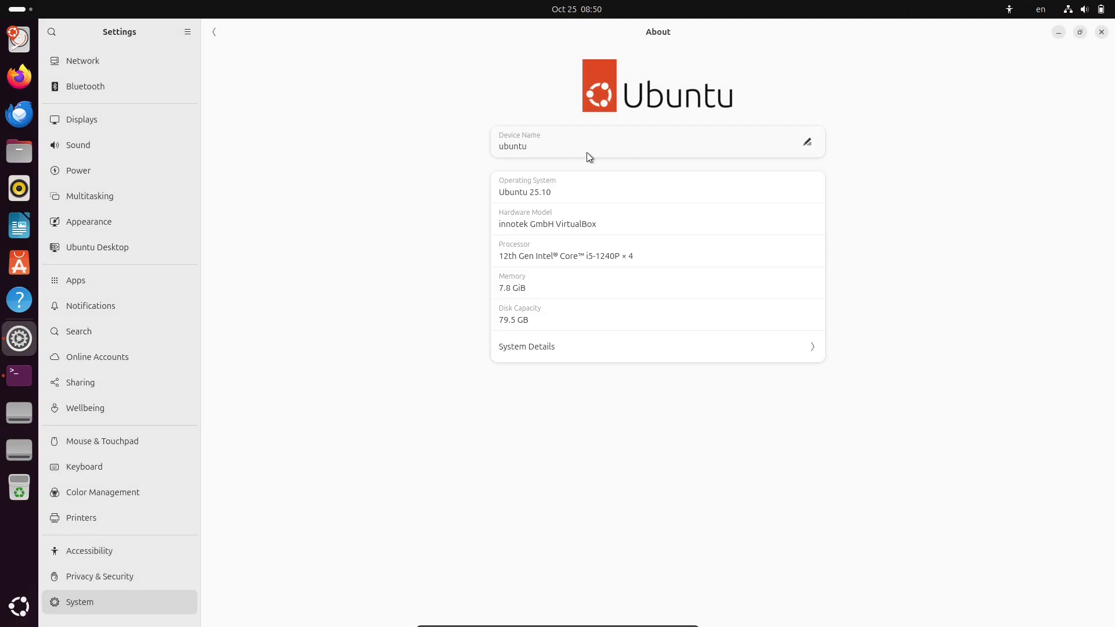
left_click(107, 414)
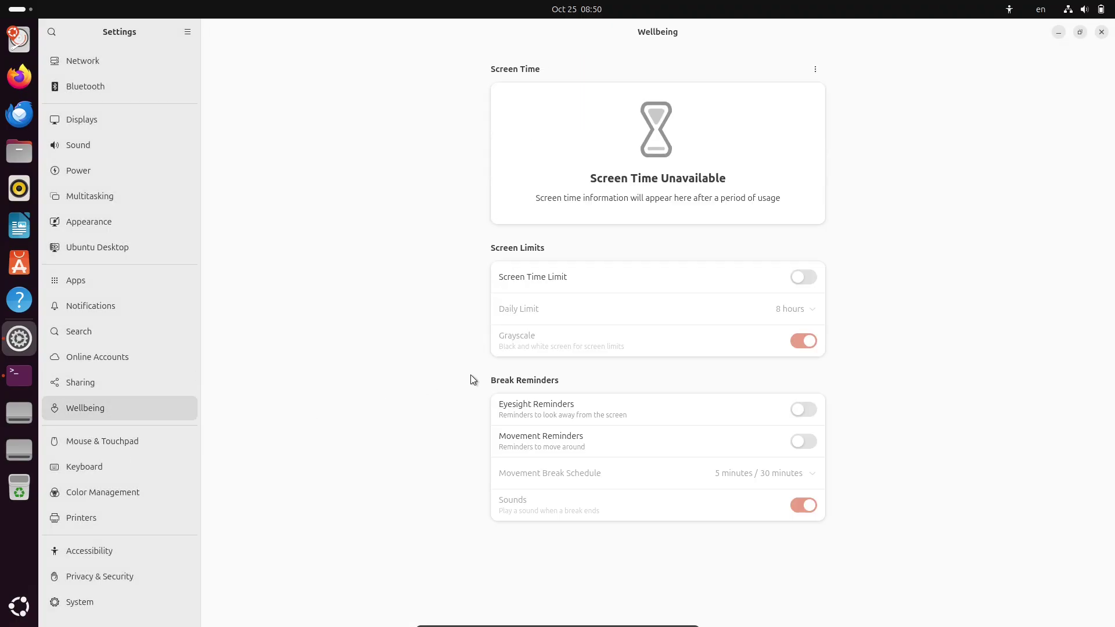
Peek at the quick settings panel and the accessibility options menu, then dismiss them
left_click(1102, 32)
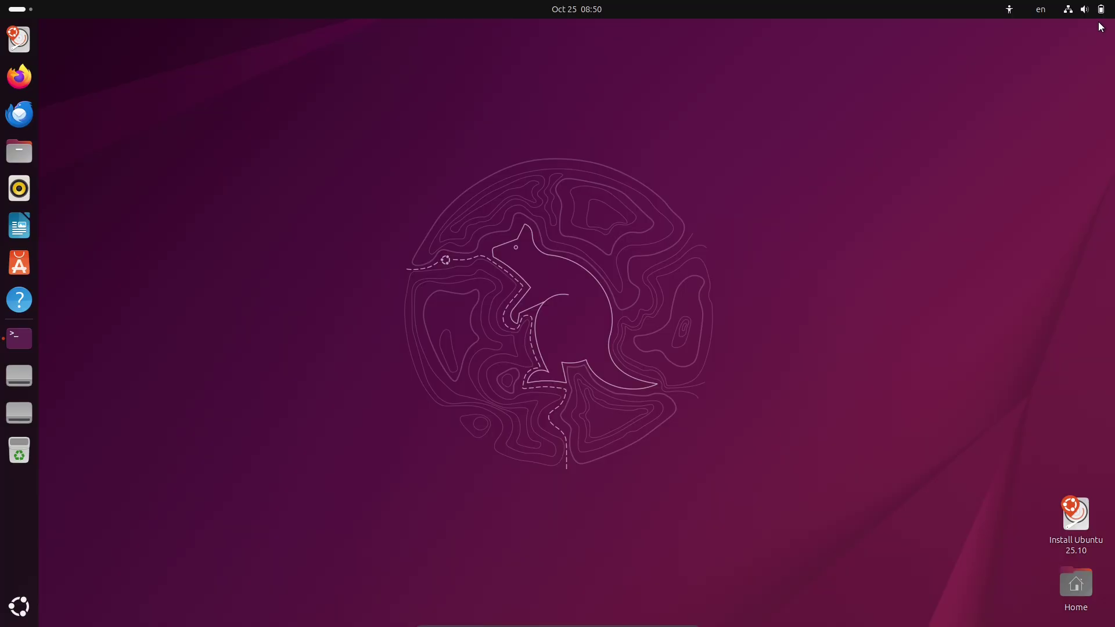
left_click(1097, 10)
left_click(1088, 10)
left_click(1008, 10)
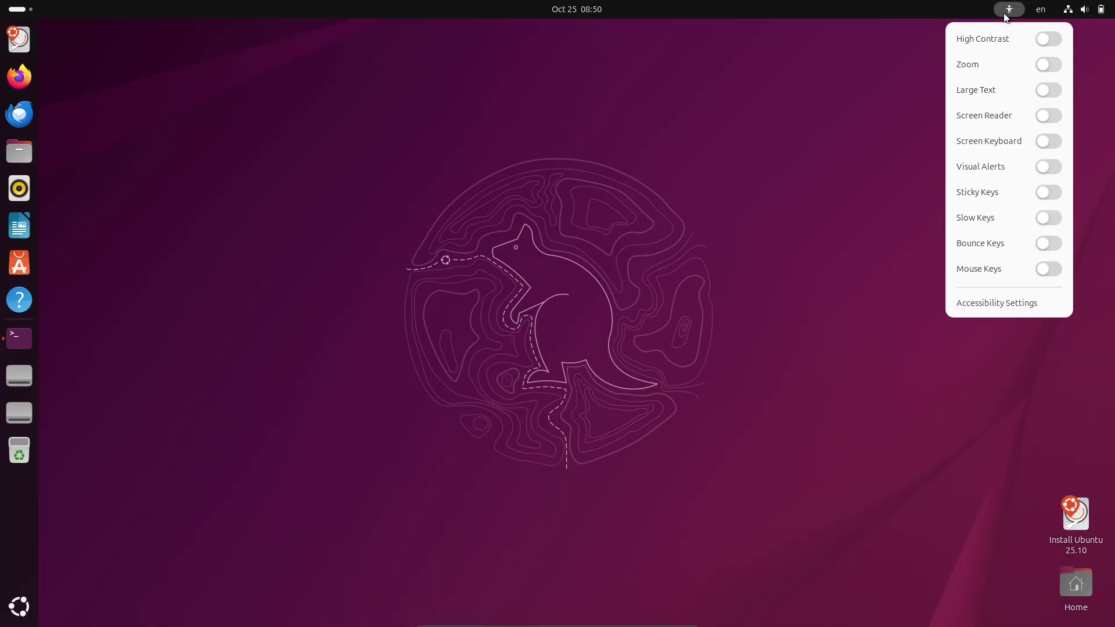
left_click(459, 310)
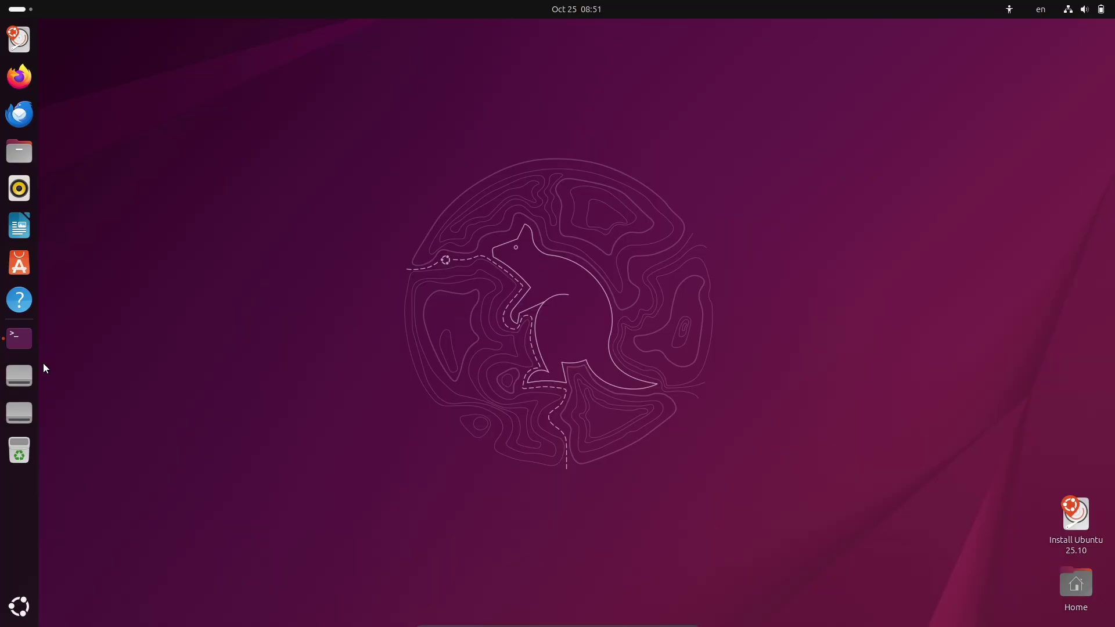
In the terminal, run inxi, inxi -b, inxi -F and inxi -G system reports
left_click(15, 345)
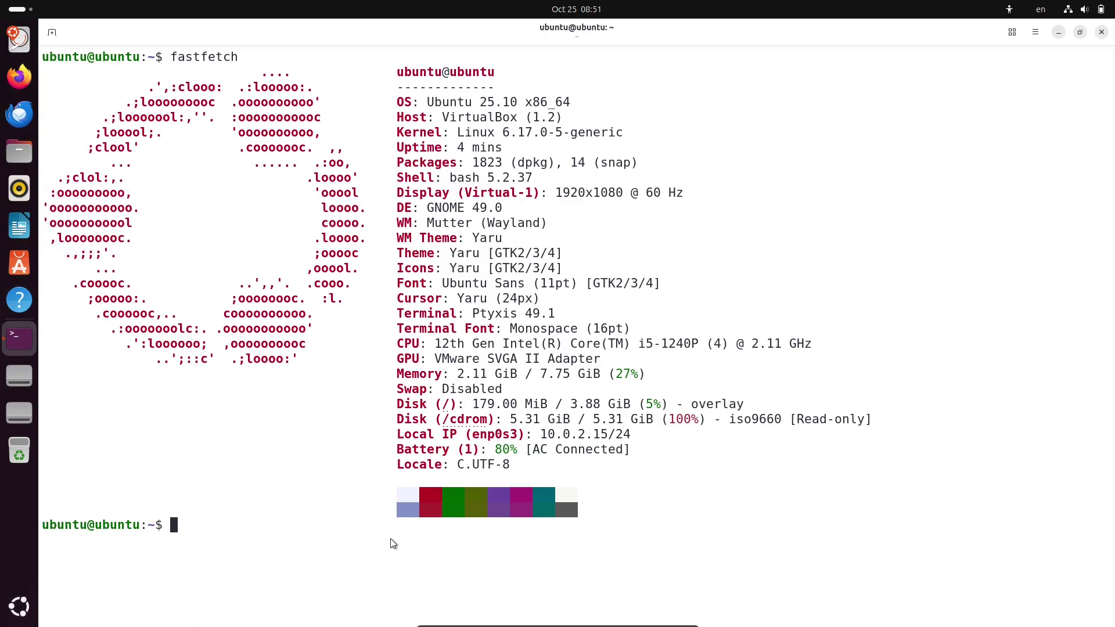
type("inxi")
key("Return")
key("Return")
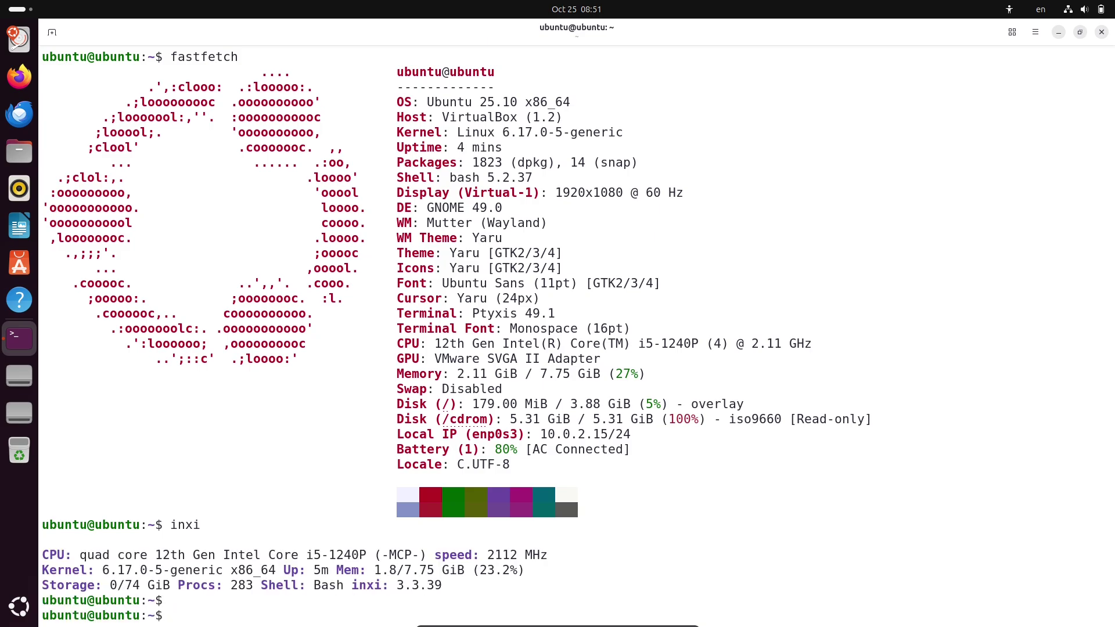
type("inxi -b")
key("Return")
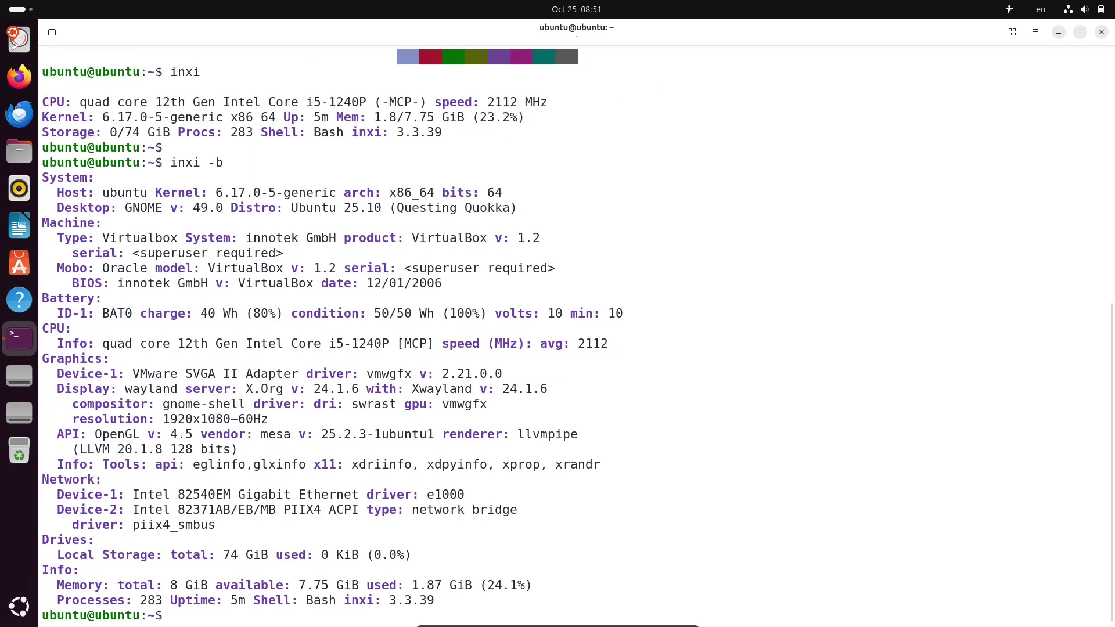
type("inxi -F")
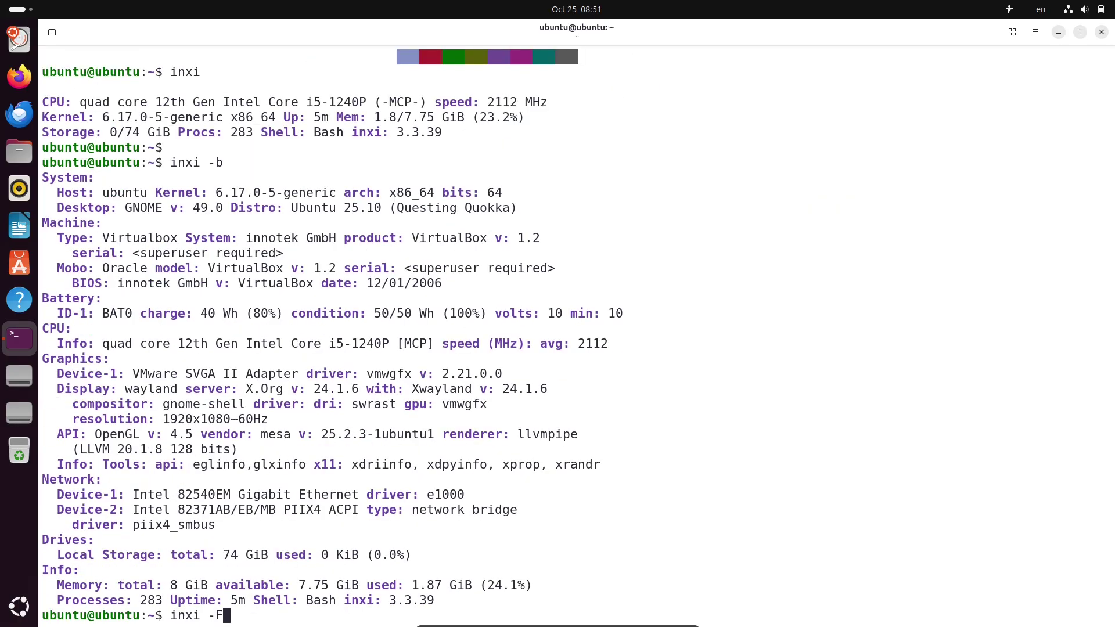
key("Return")
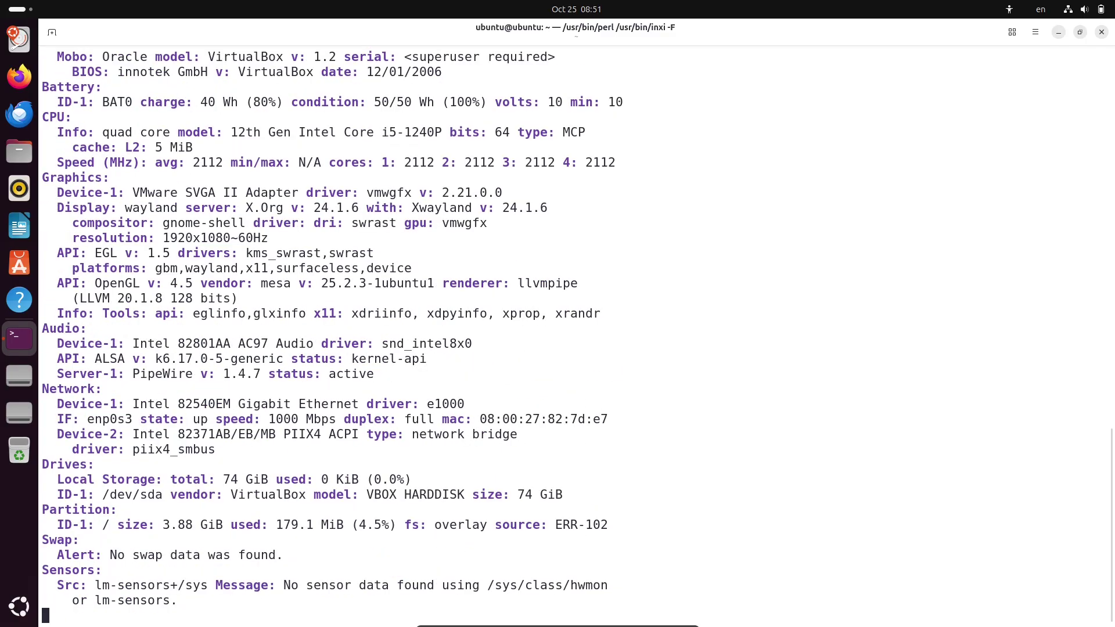
type("inxi -G")
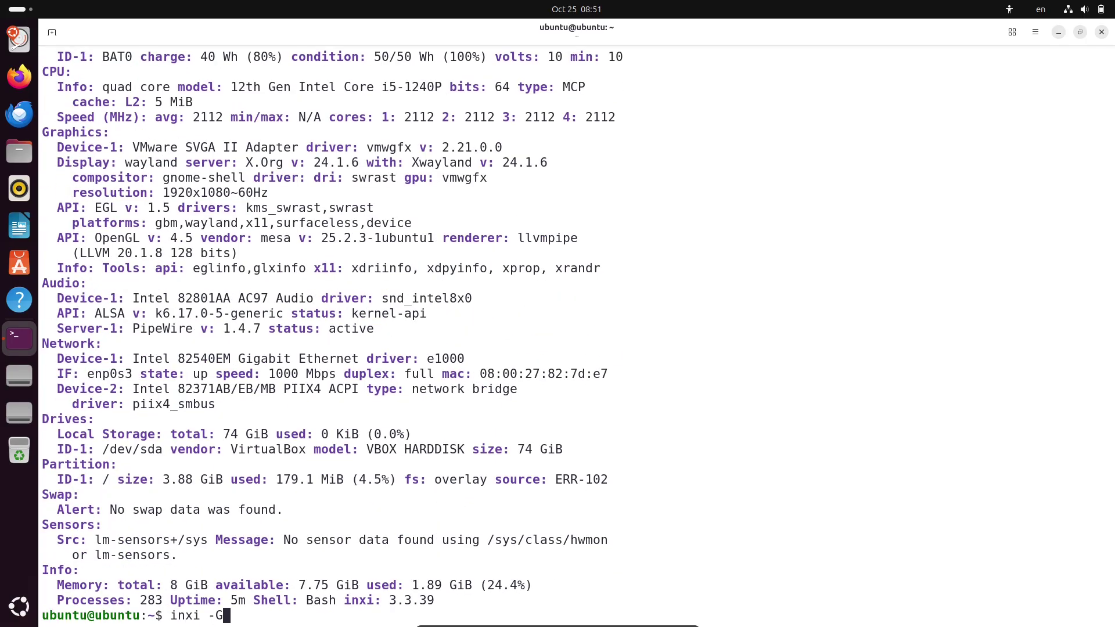
key("Return")
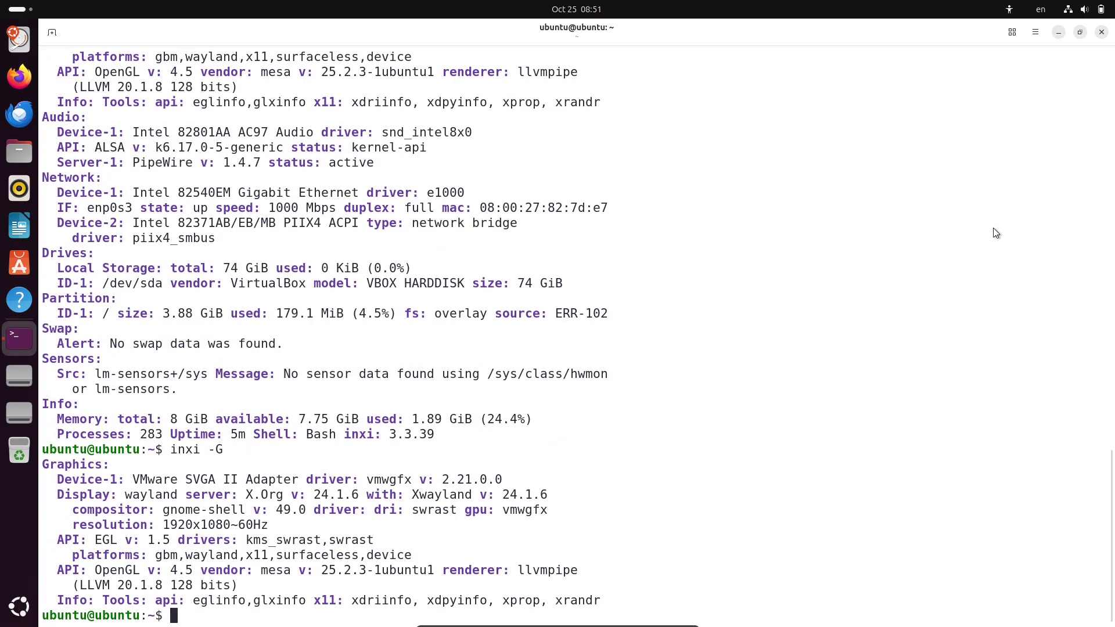
Close the terminal, apply the orange kangaroo wallpaper and Dark style, then close Settings
left_click(1100, 33)
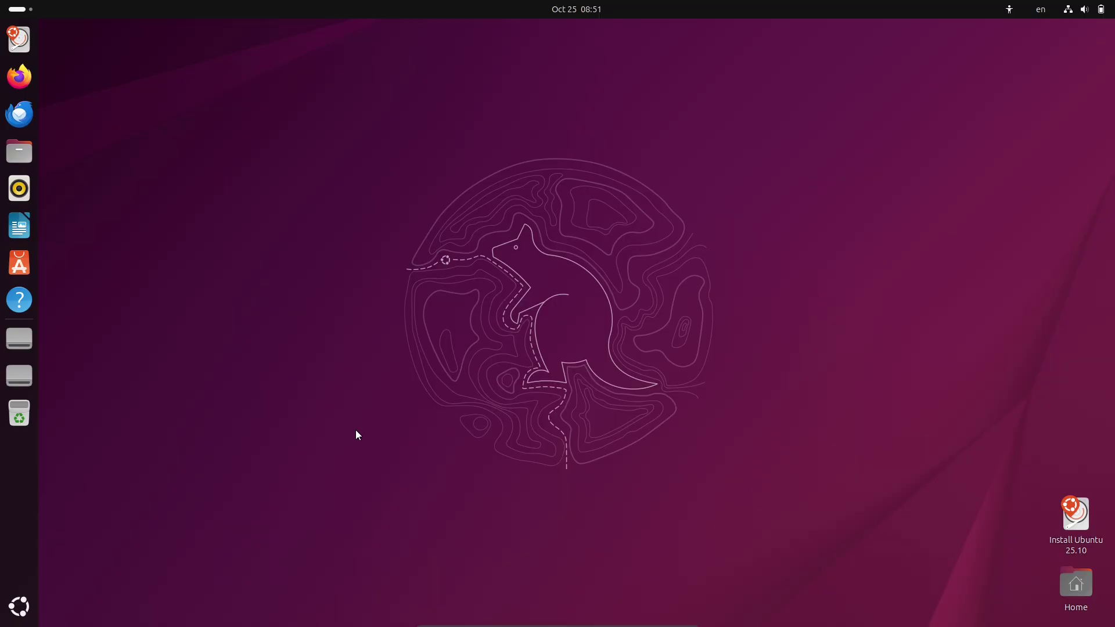
right_click(358, 168)
left_click(435, 341)
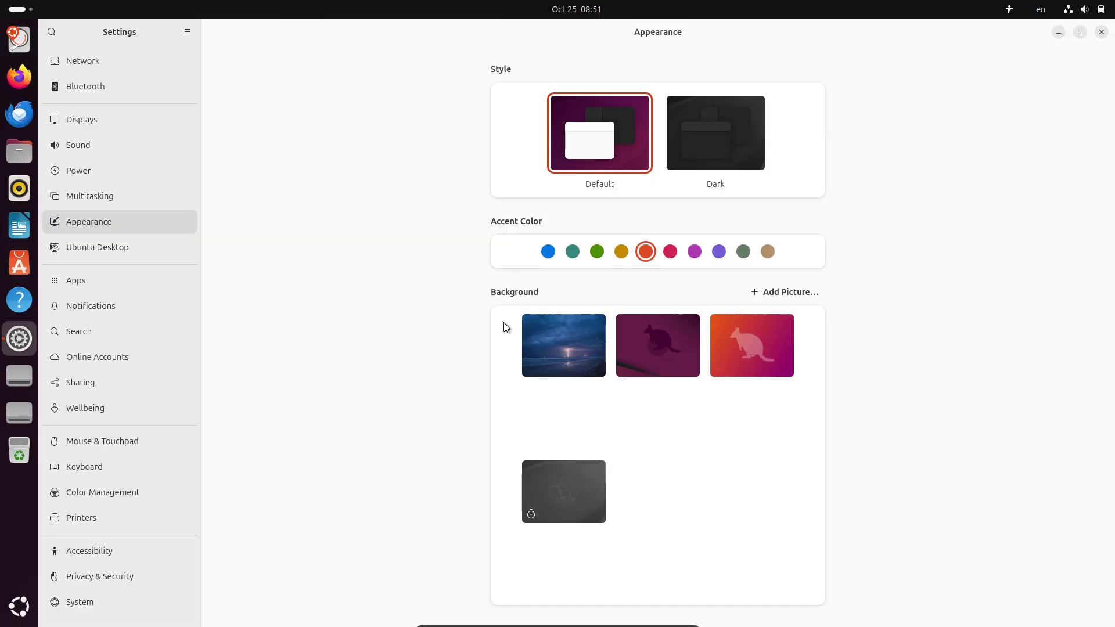
left_click(741, 355)
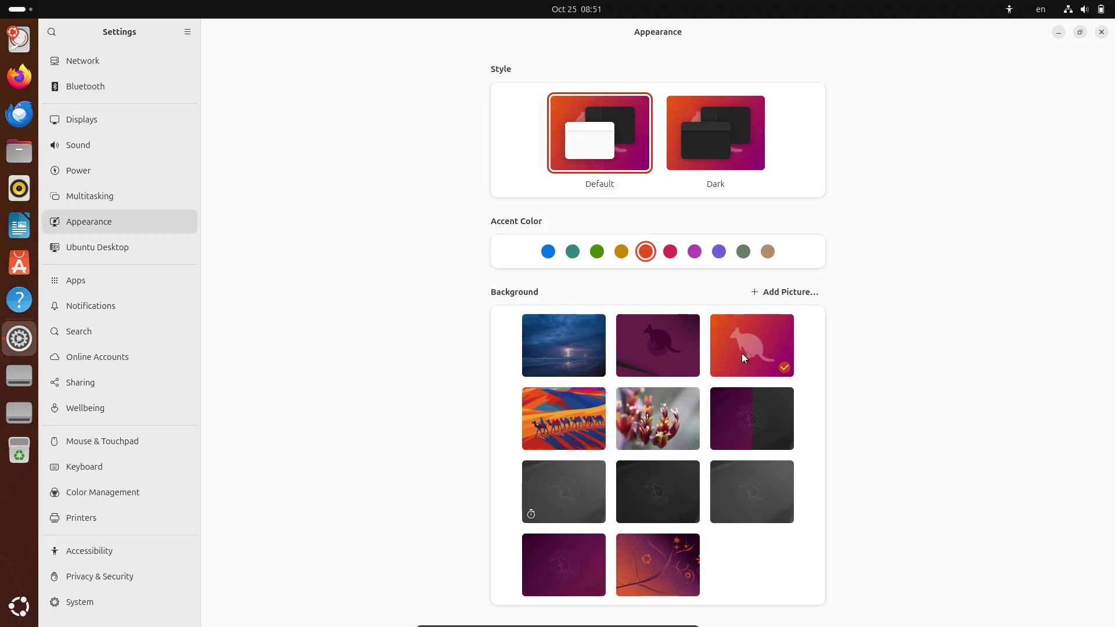
left_click(694, 144)
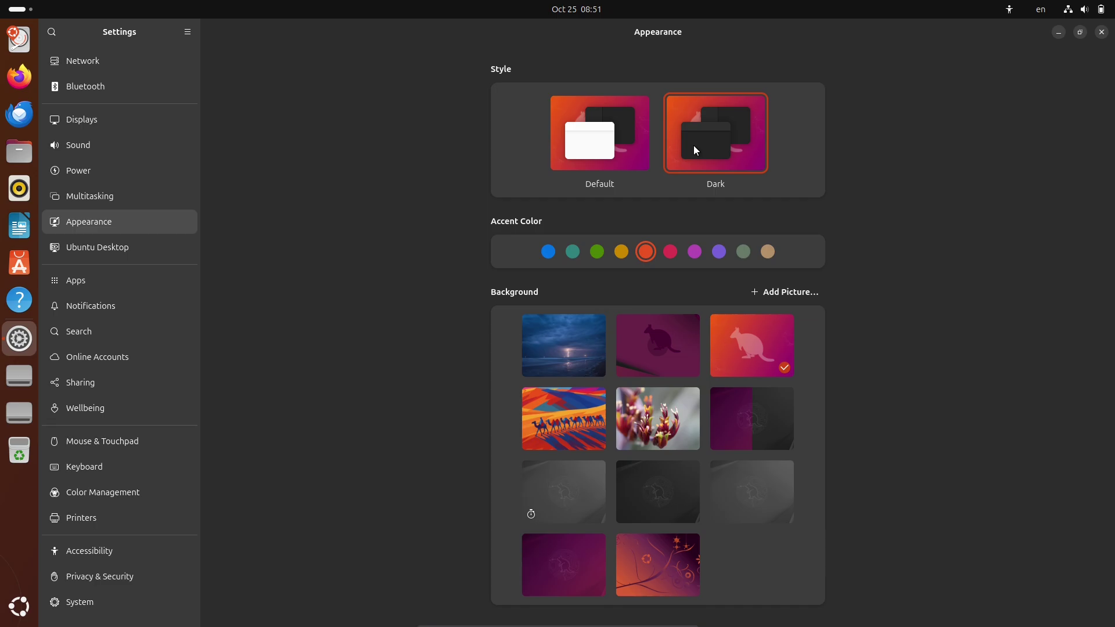
left_click(1100, 32)
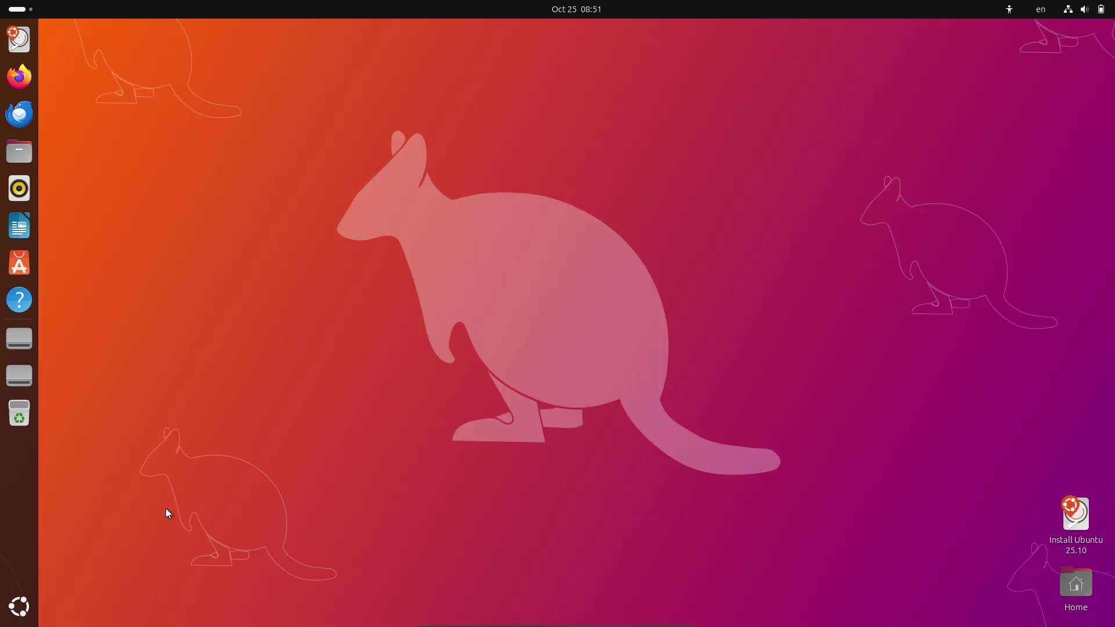
Browse the Utilities folder, then launch System Monitor from the System folder
left_click(19, 607)
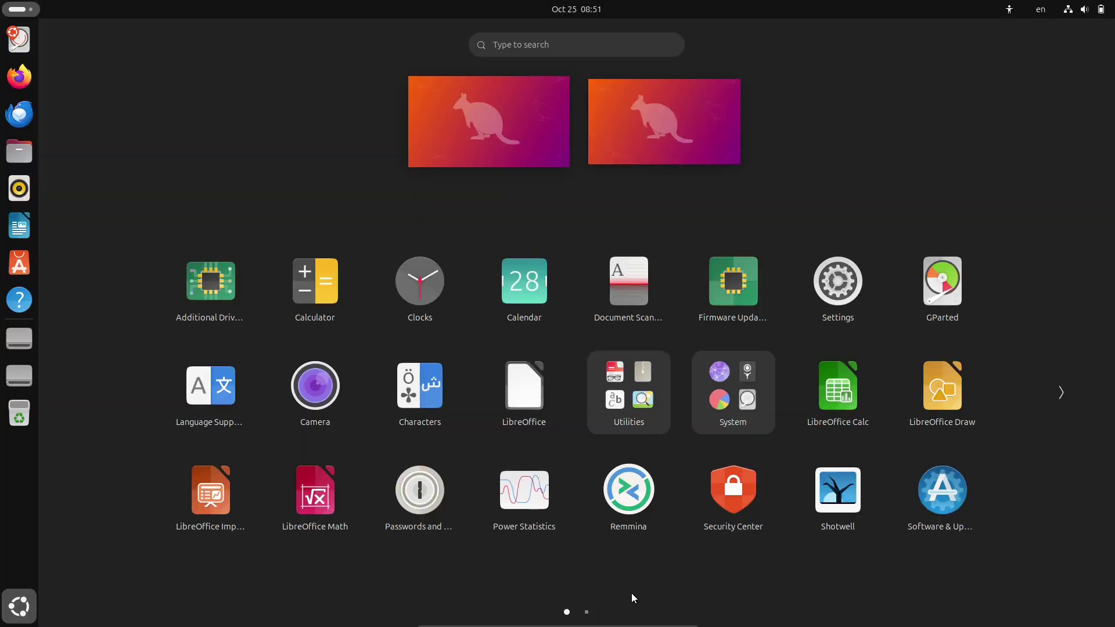
left_click(636, 401)
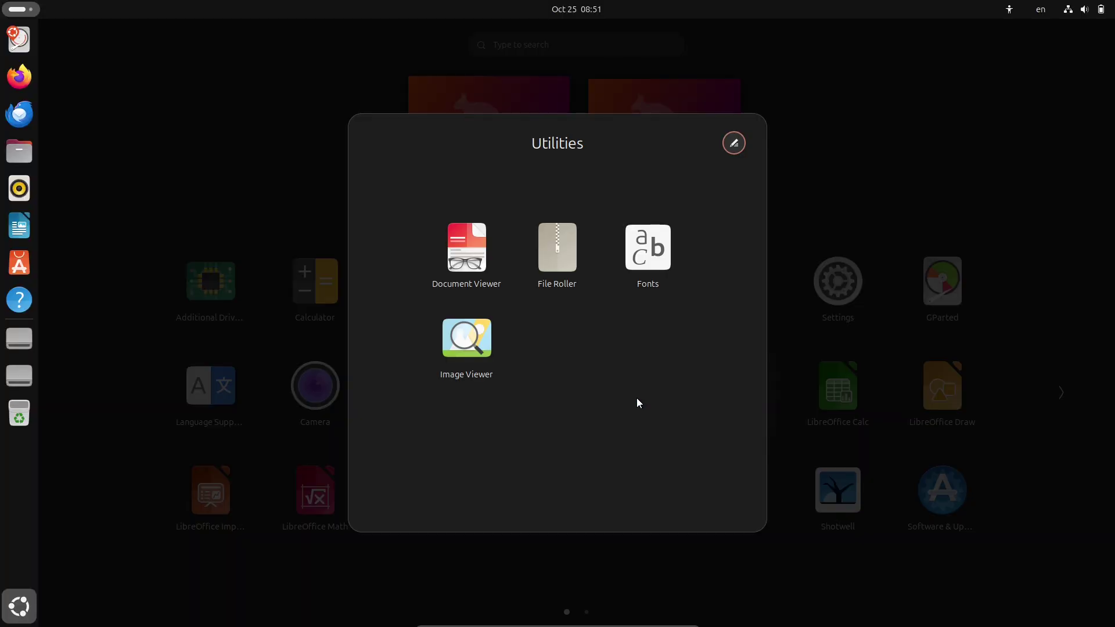
left_click(912, 134)
left_click(724, 408)
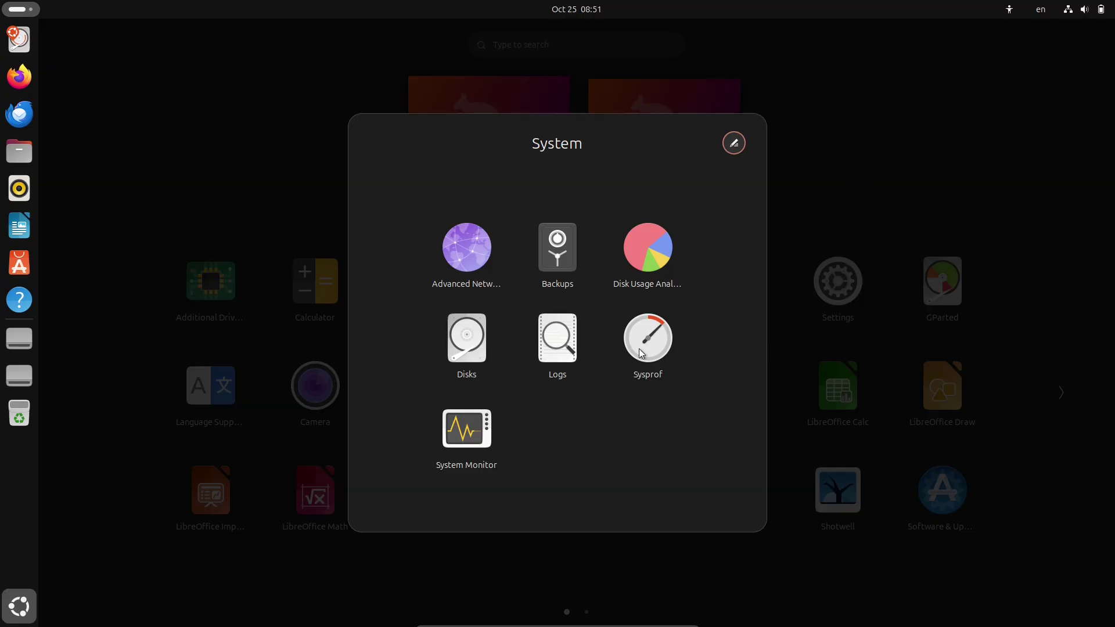
left_click(483, 418)
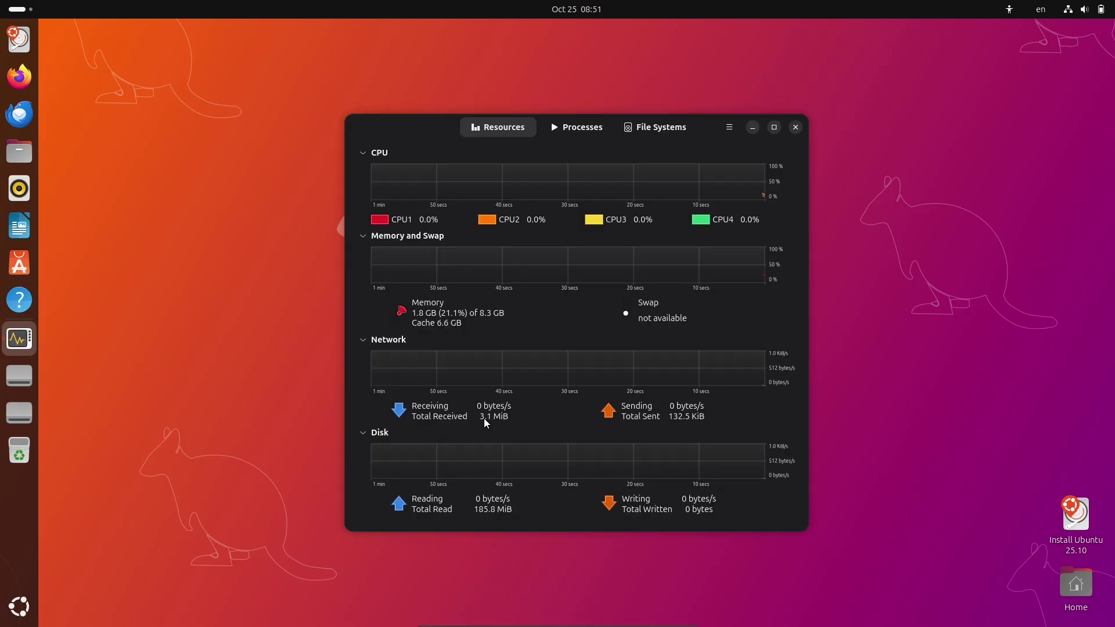
Maximize System Monitor and turn off the dark style from quick settings
left_click(773, 127)
left_click(1083, 9)
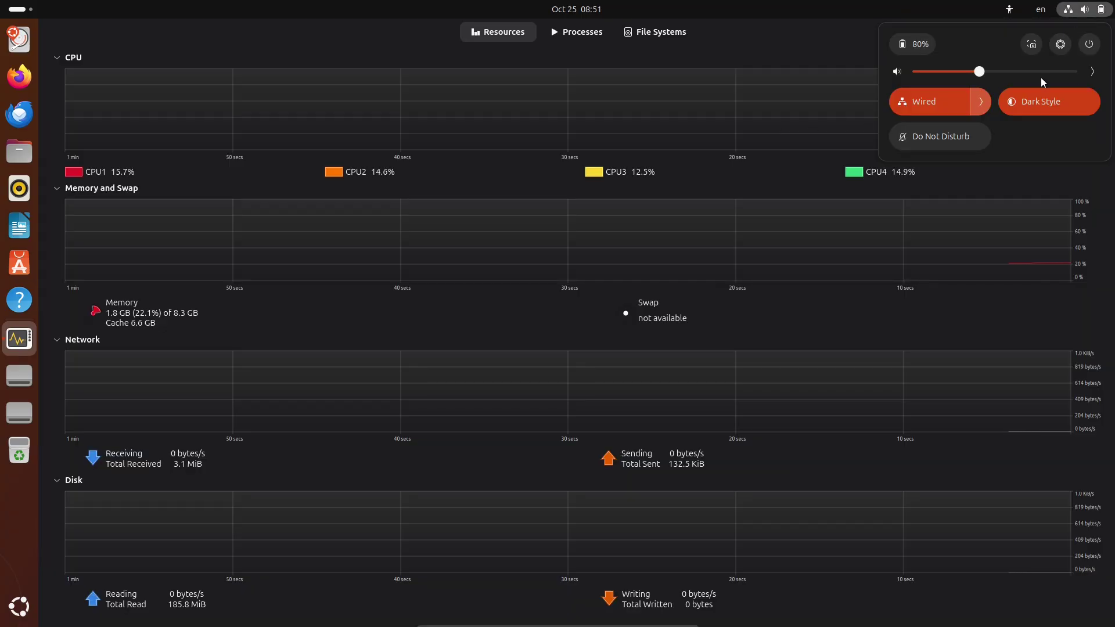
left_click(1034, 97)
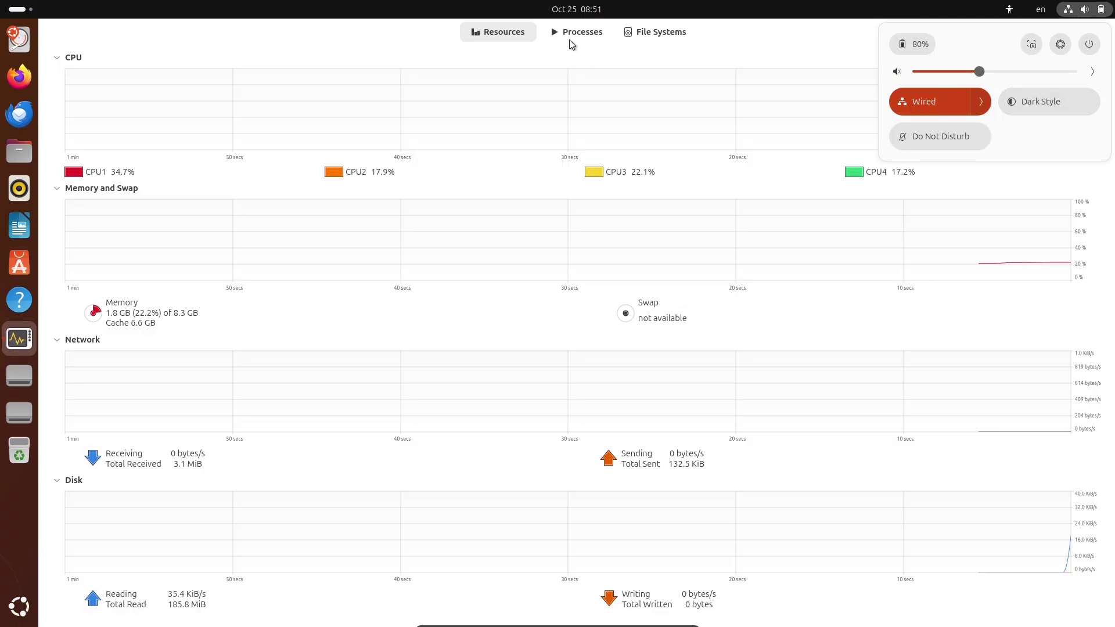
left_click(568, 36)
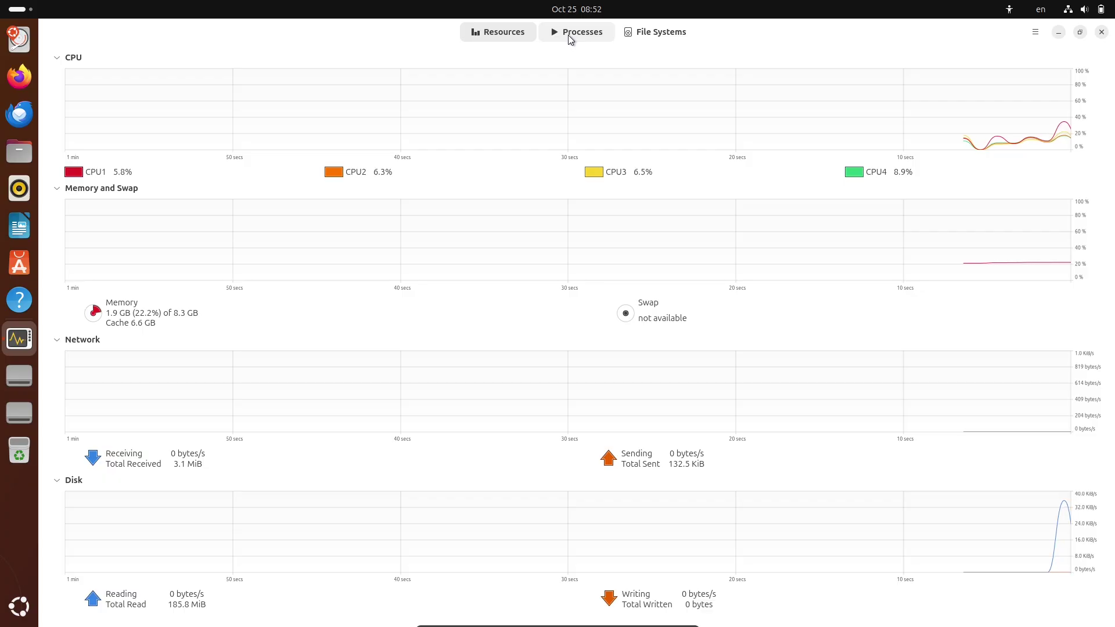
Browse the Processes list, then view the Resources usage graphs
left_click(593, 33)
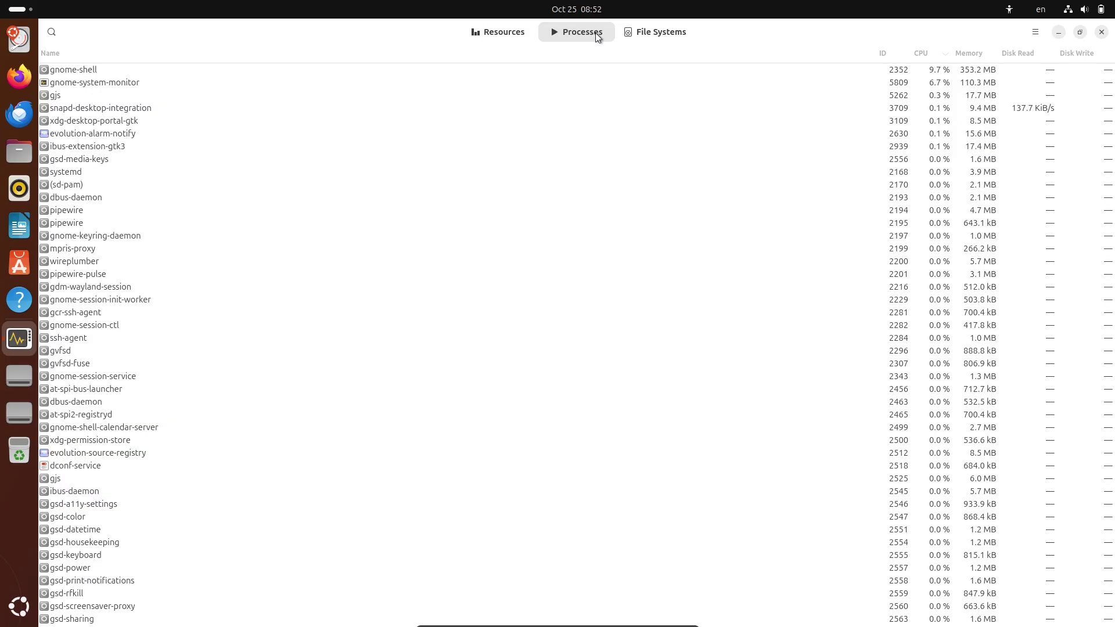
scroll(1088, 470, "down", 10)
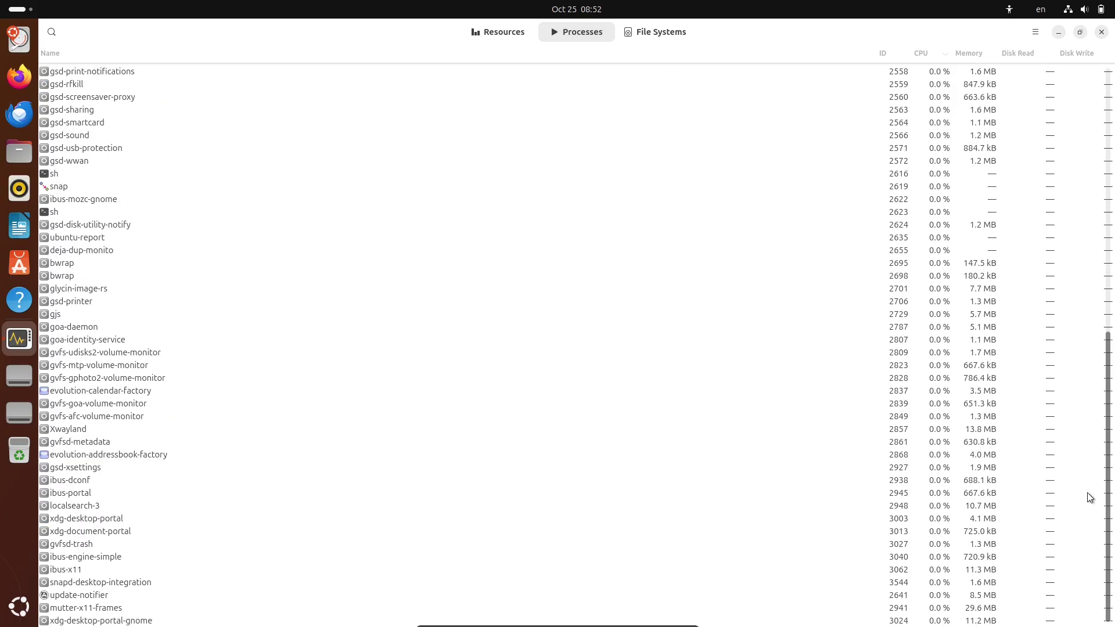
scroll(1048, 146, "up", 7)
scroll(1048, 147, "up", 3)
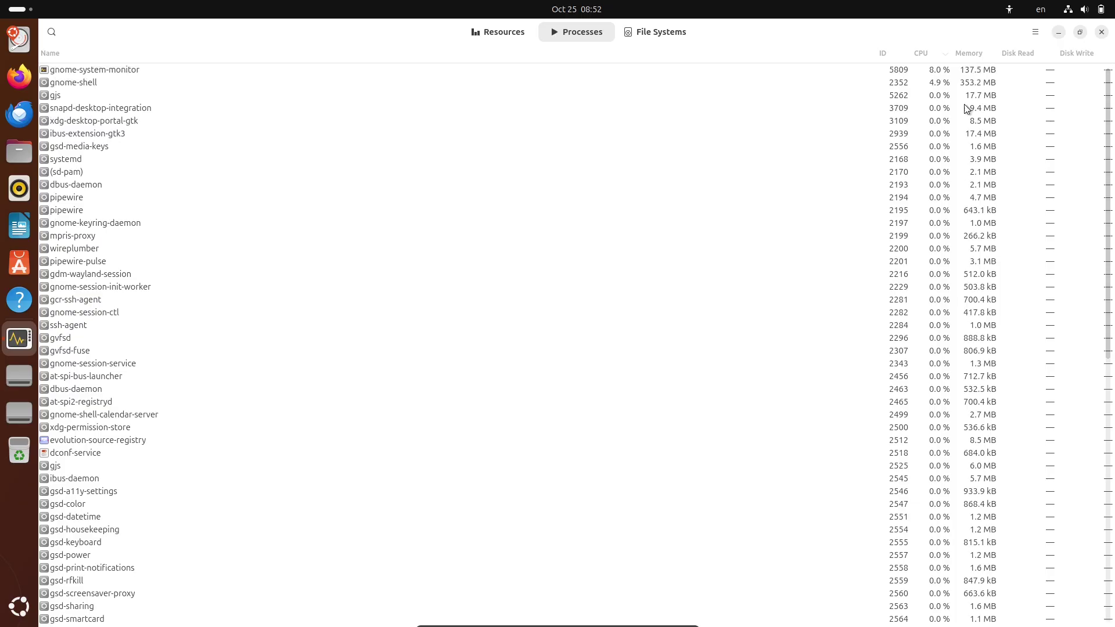
left_click(499, 31)
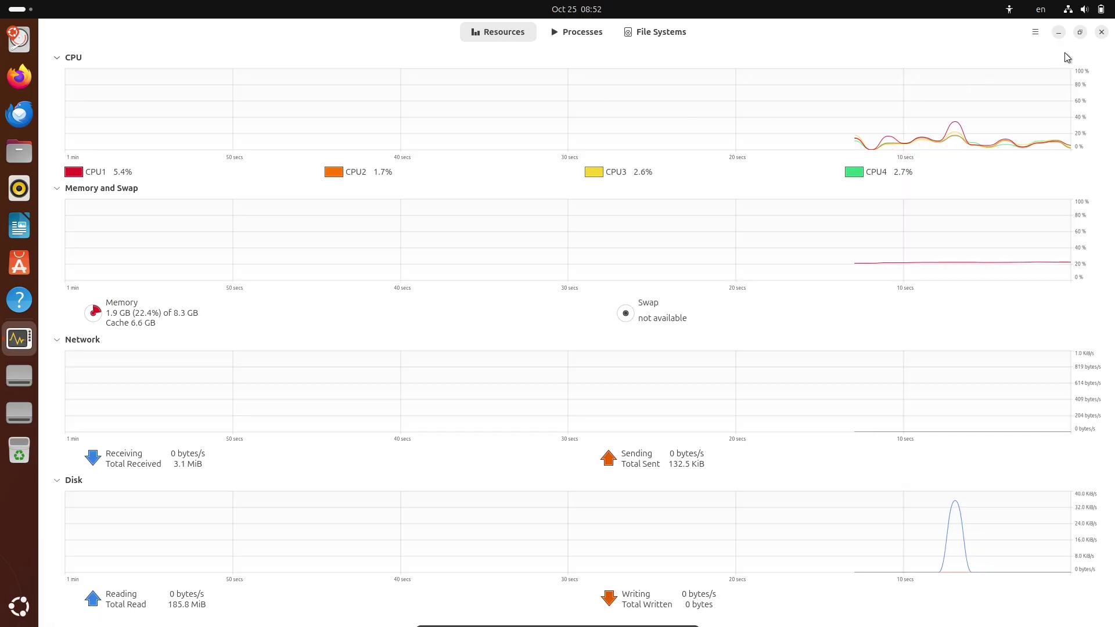
Close System Monitor and choose Restart from the status menu's Power Off options
left_click(1101, 33)
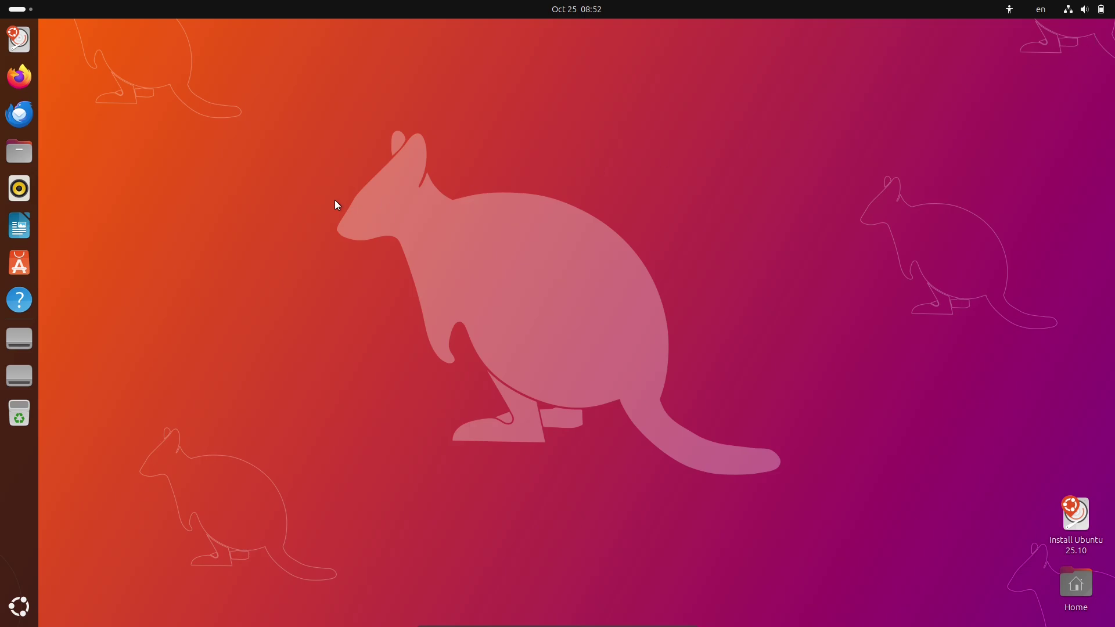
right_click(22, 272)
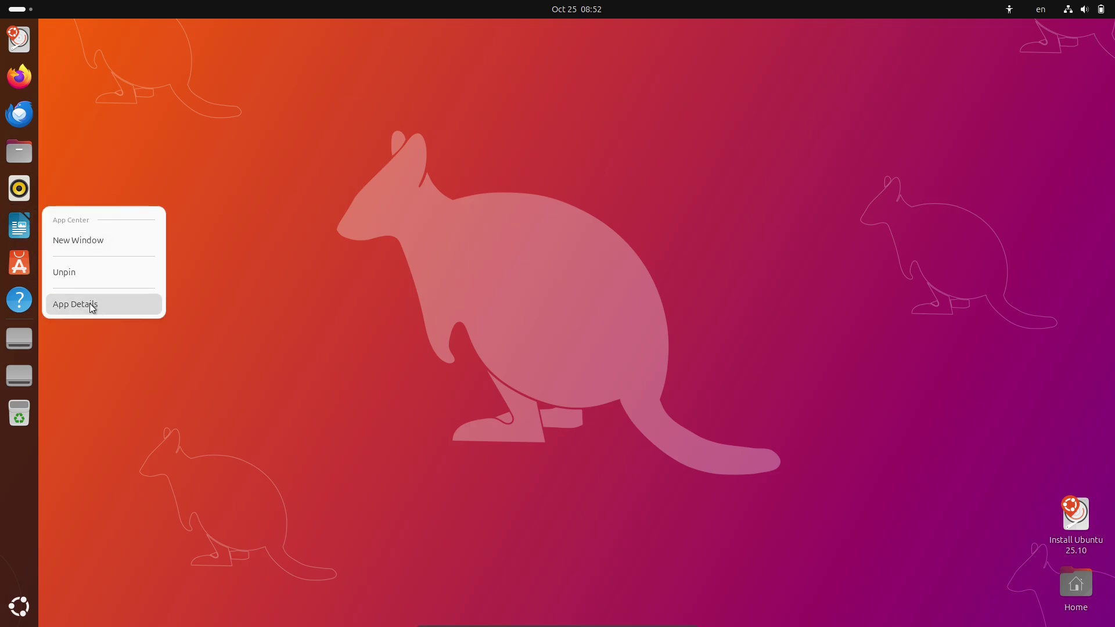
left_click(414, 288)
left_click(4, 619)
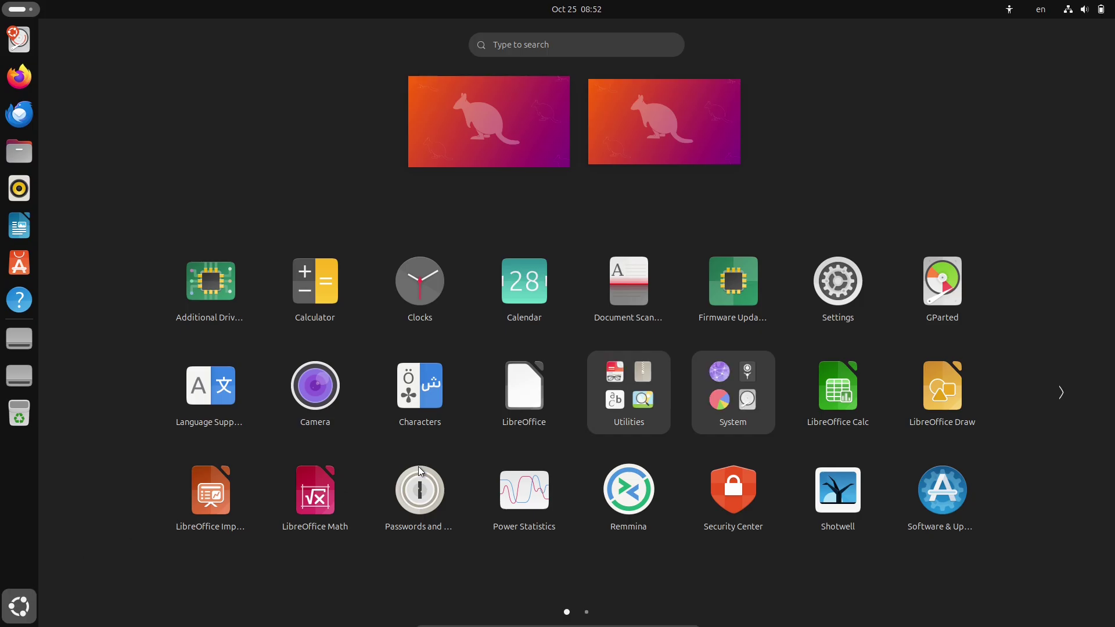
left_click(1085, 9)
left_click(1089, 44)
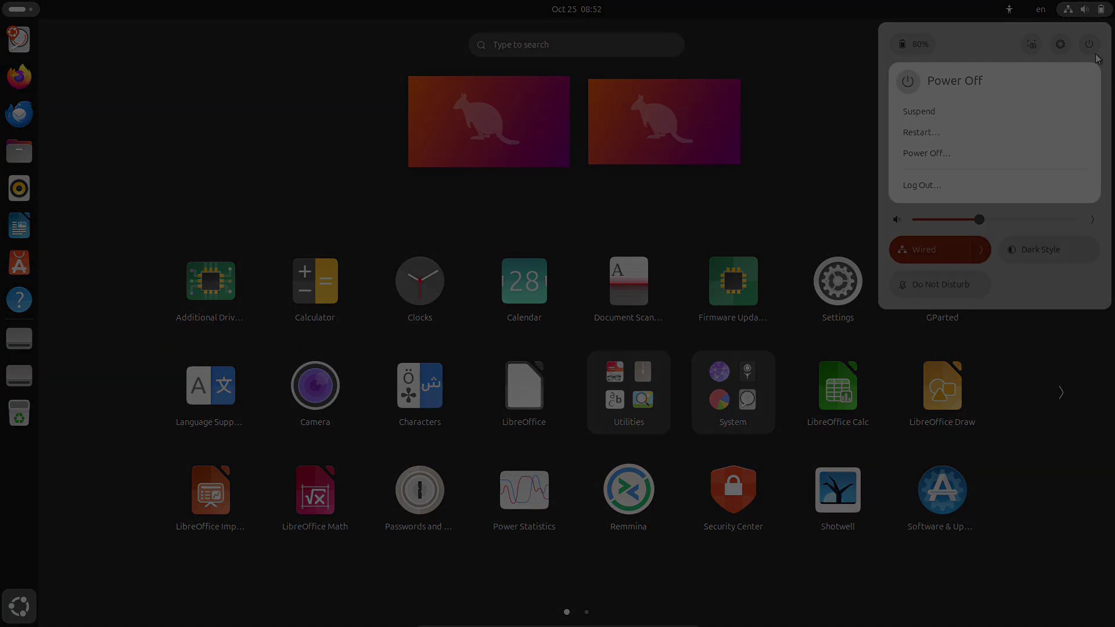
left_click(962, 133)
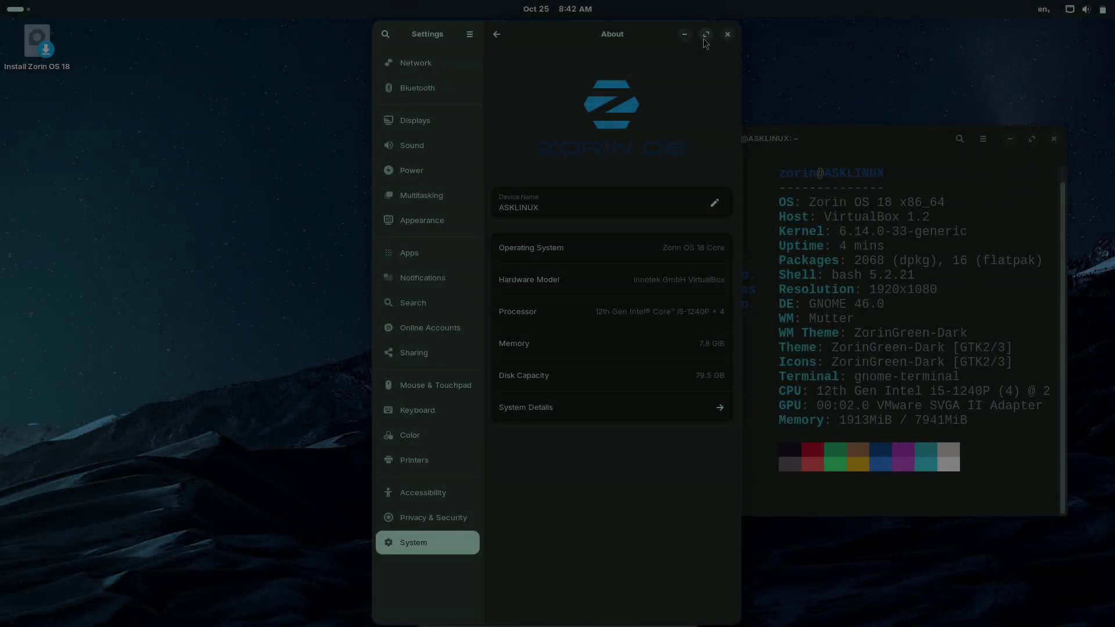
Maximize the Zorin OS About page, review System Details, then snap Settings left
left_click(703, 38)
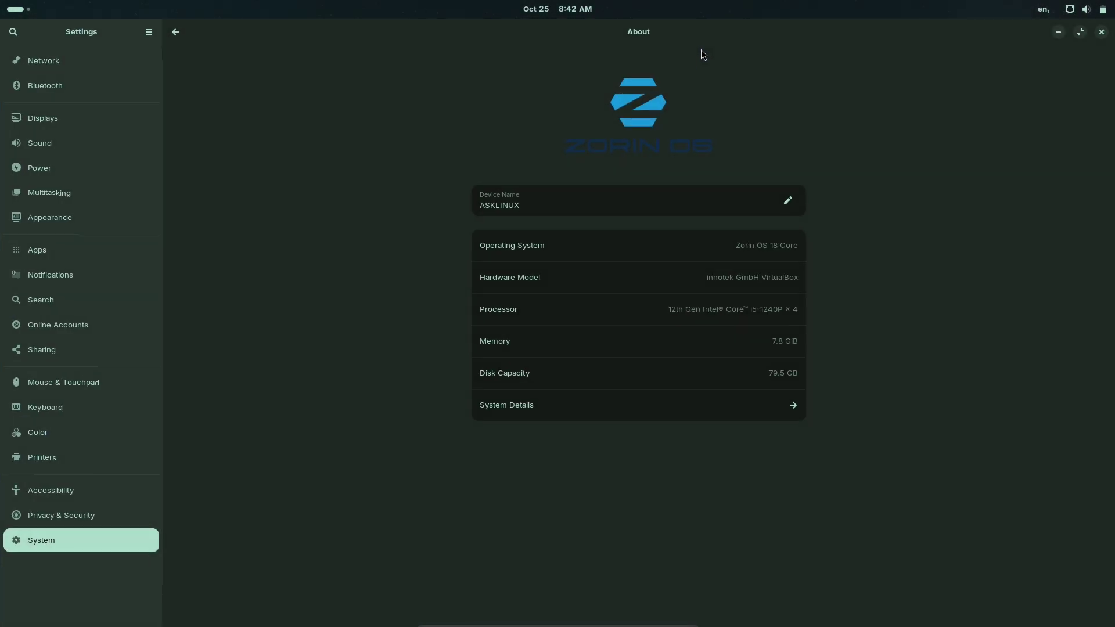
left_click(793, 404)
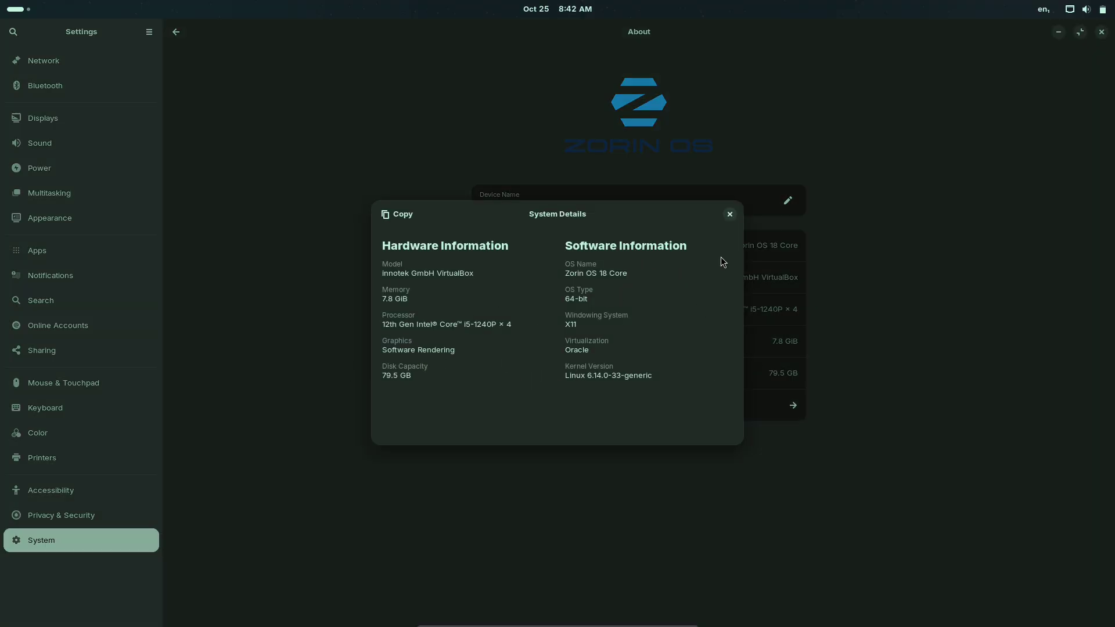
left_click(730, 214)
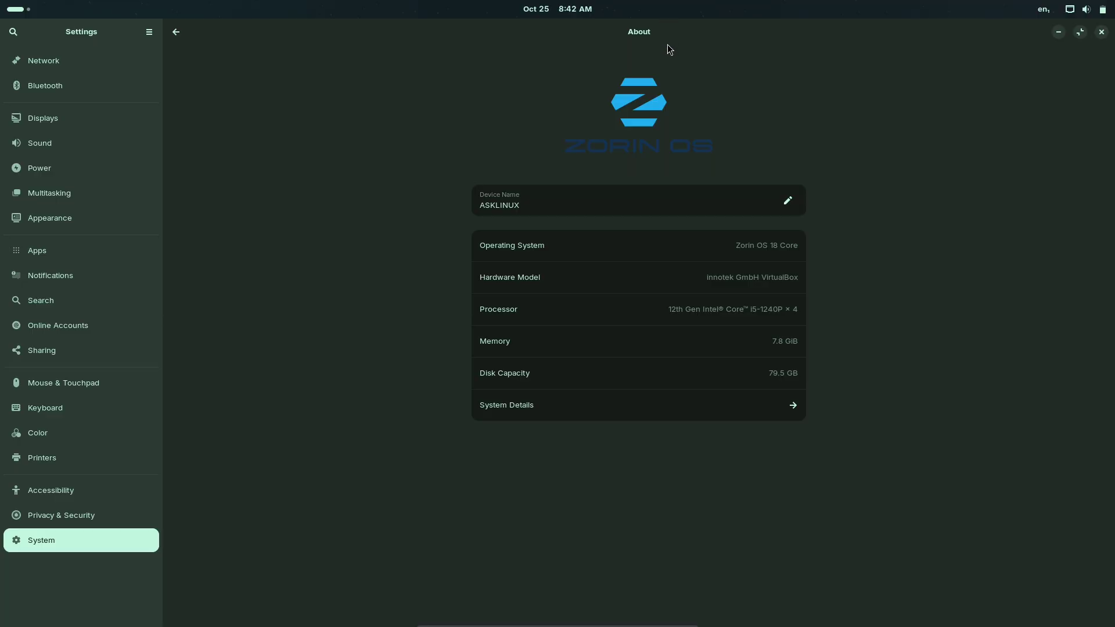
left_click_drag(667, 45, 1, 148)
Maximize the terminal and select, then deselect, the neofetch system information text
left_click(680, 140)
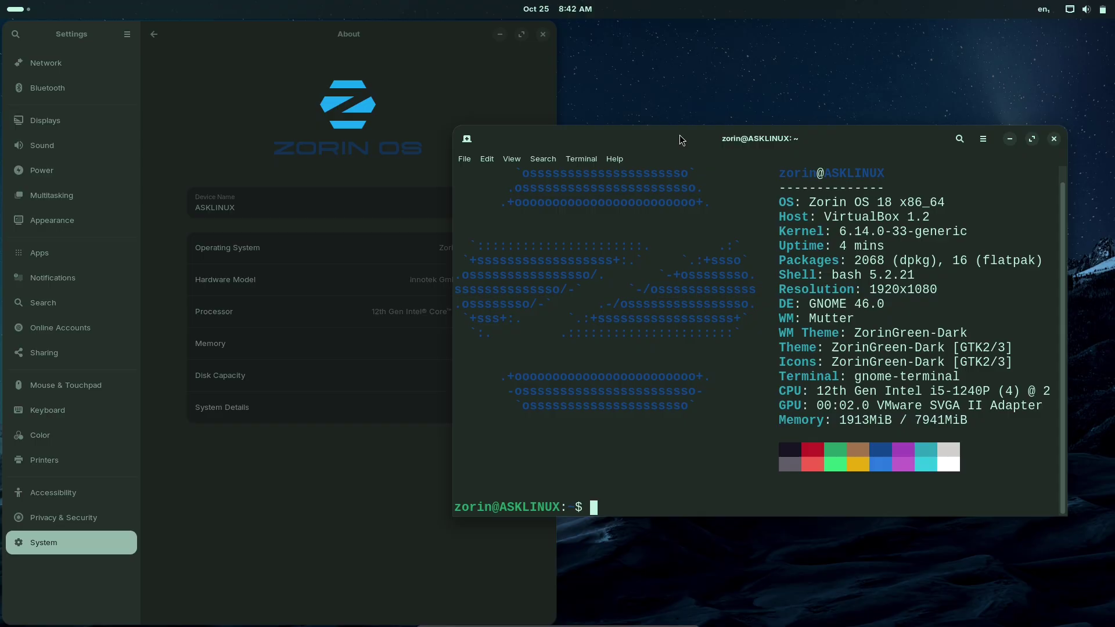
left_click_drag(680, 139, 782, 67)
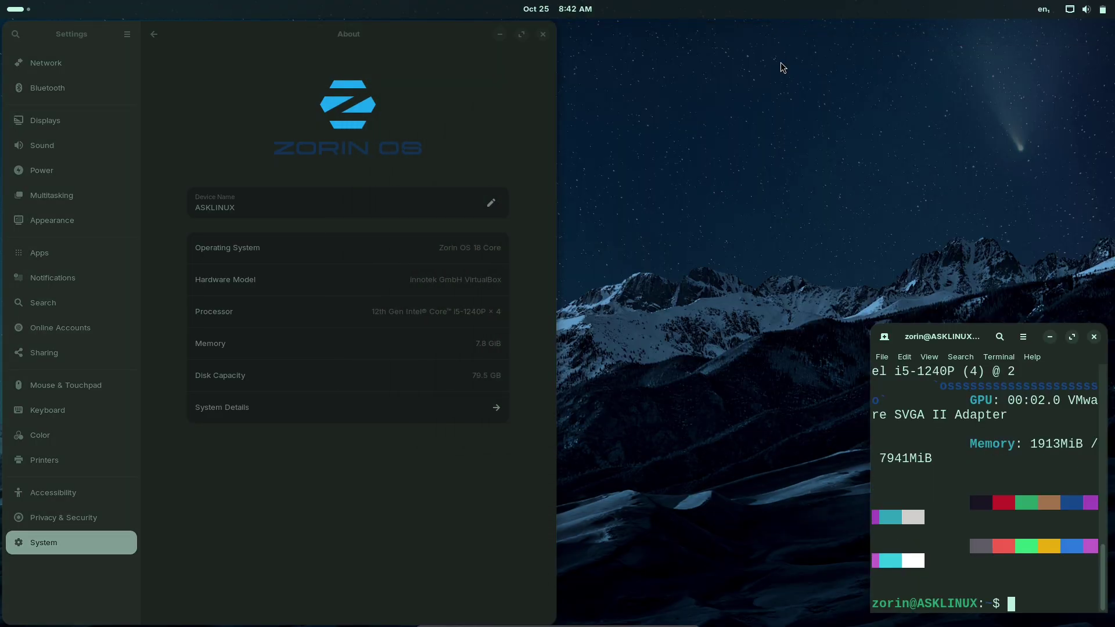
left_click_drag(964, 344, 566, 75)
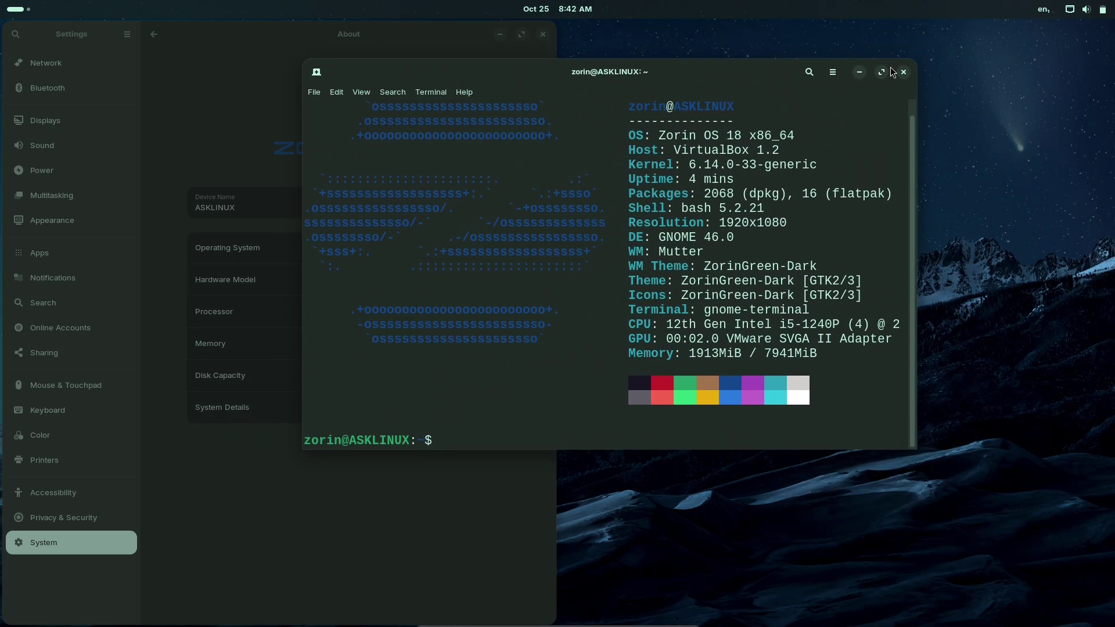
left_click(891, 70)
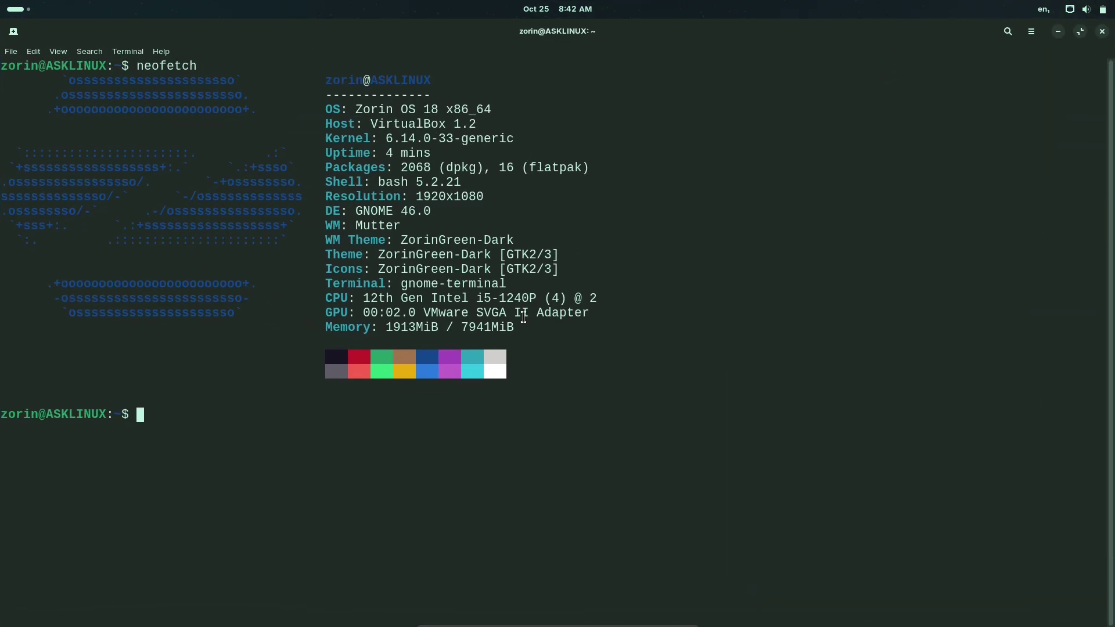
left_click_drag(523, 325, 310, 78)
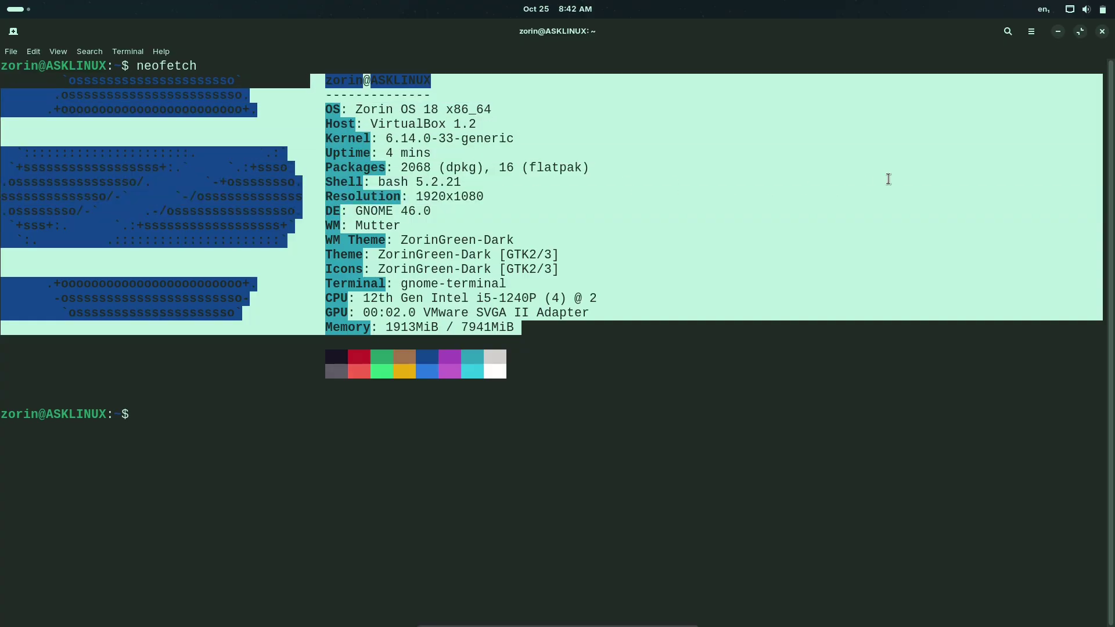
left_click(254, 402)
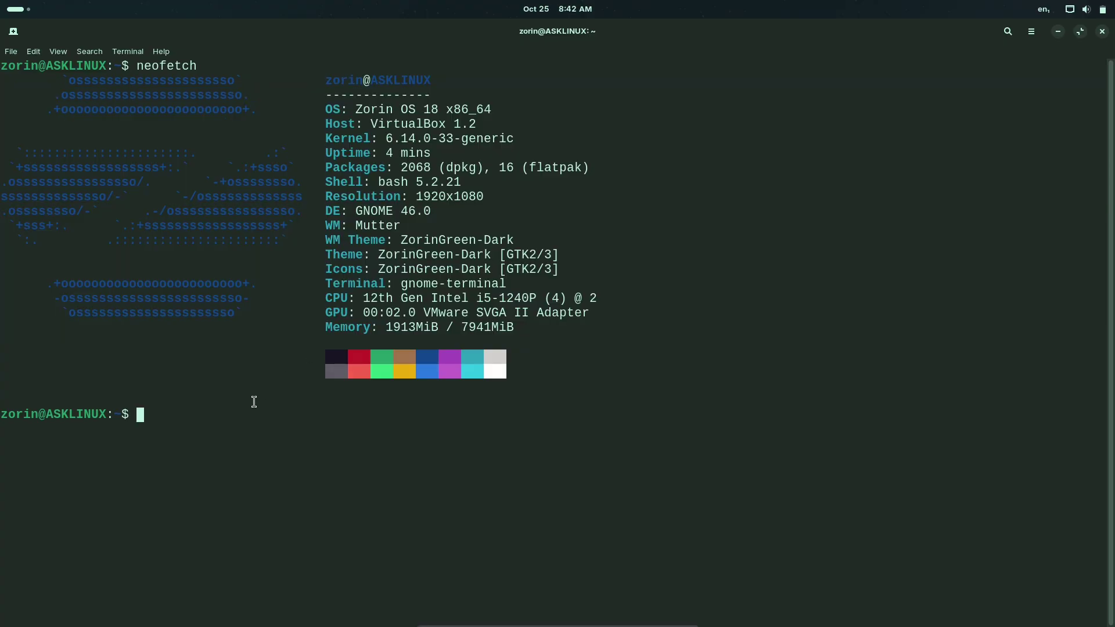
Run inxi, inxi -b, inxi -F and inxi -G, then exit the shell
type("inxi")
key("Return")
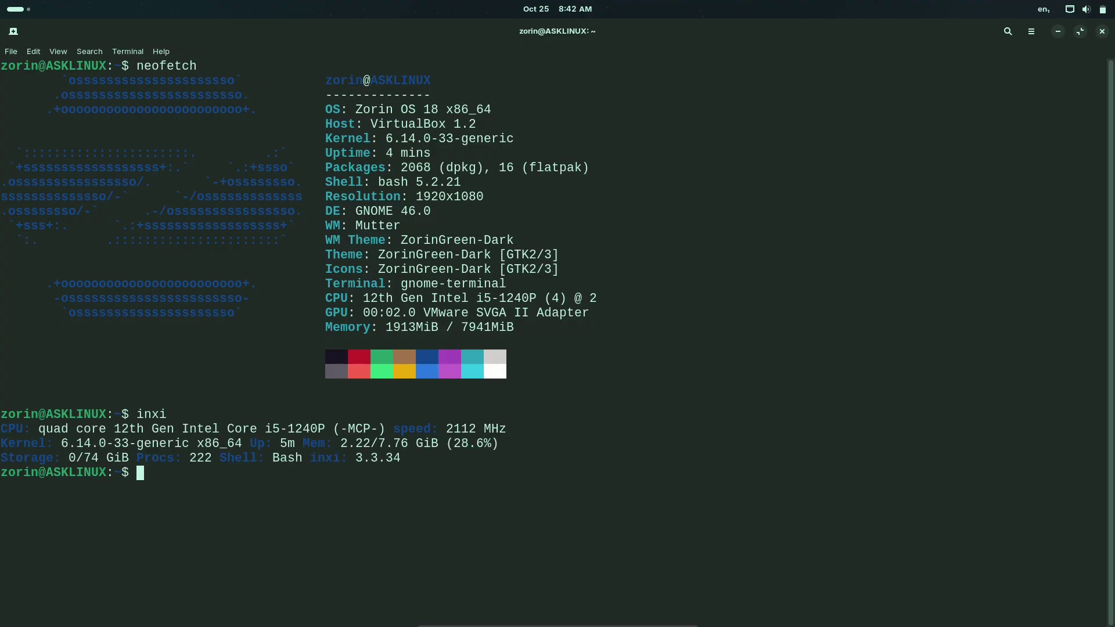
type("inxi -b")
key("Return")
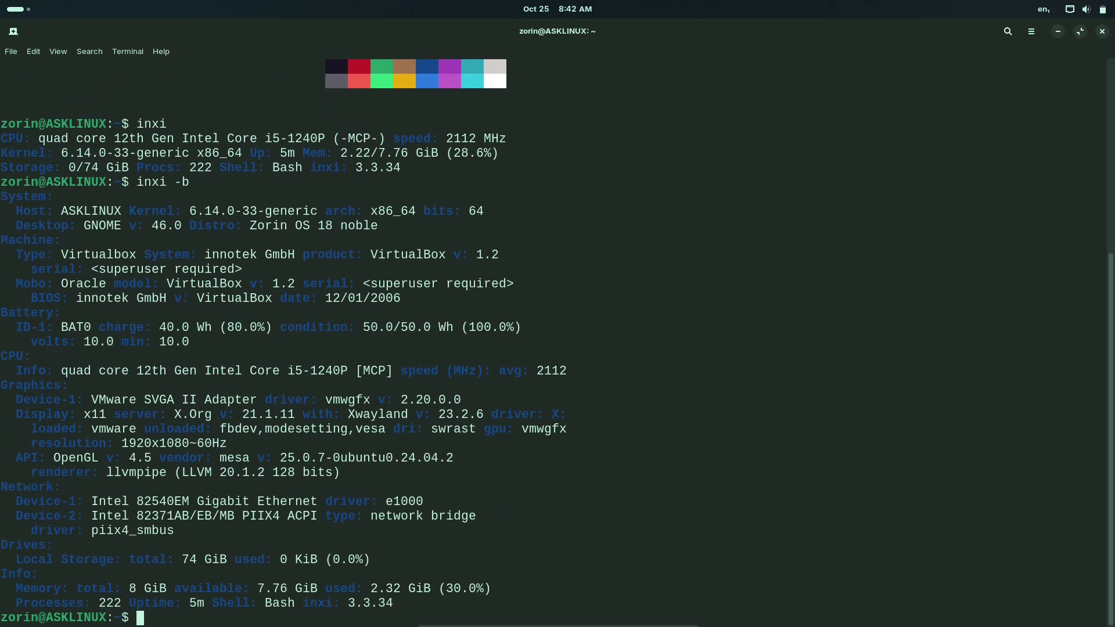
type("inxi -F")
key("Return")
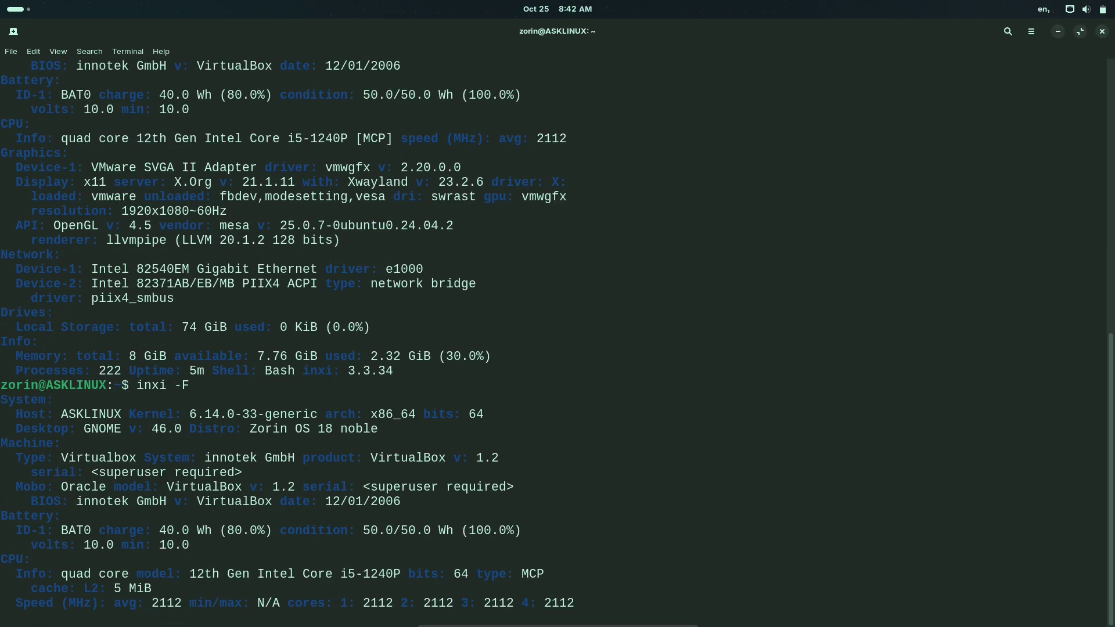
type("inxi -G")
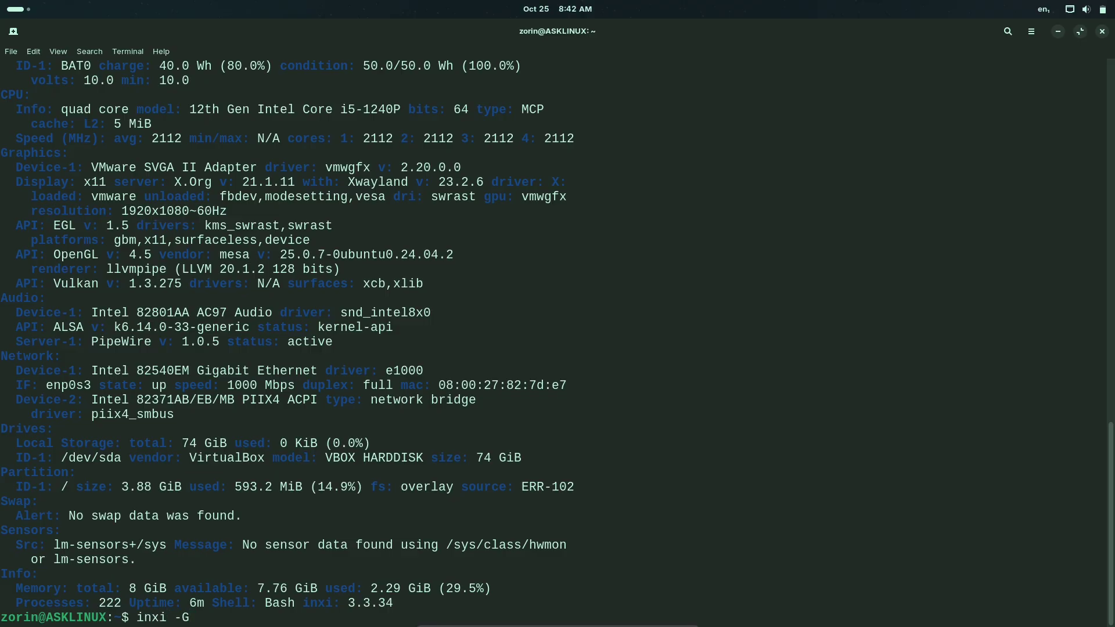
key("Return")
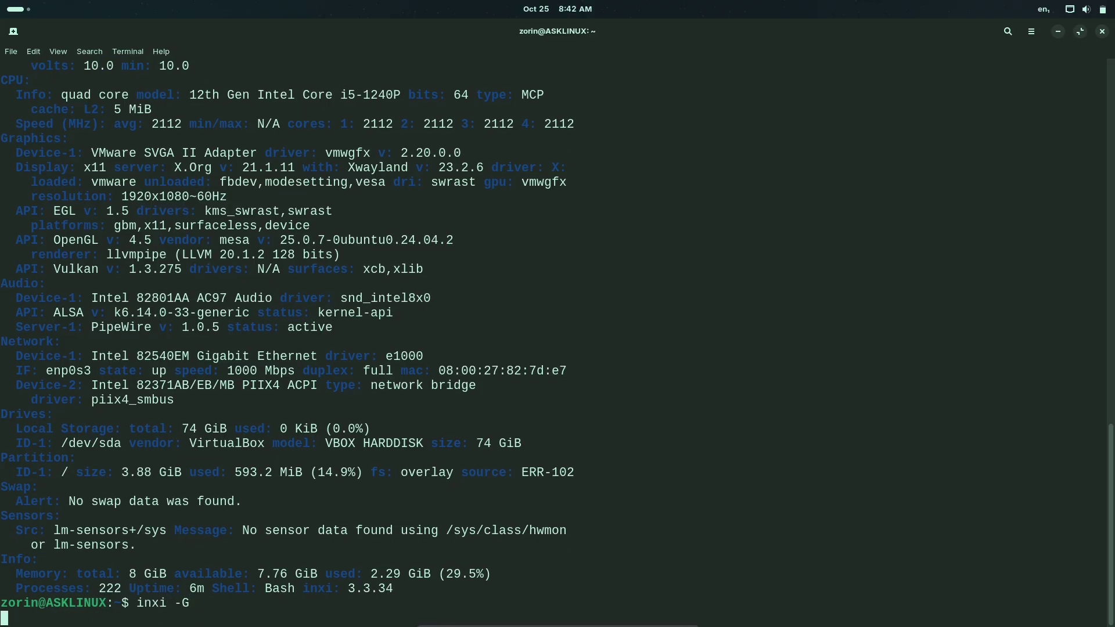
type("exit")
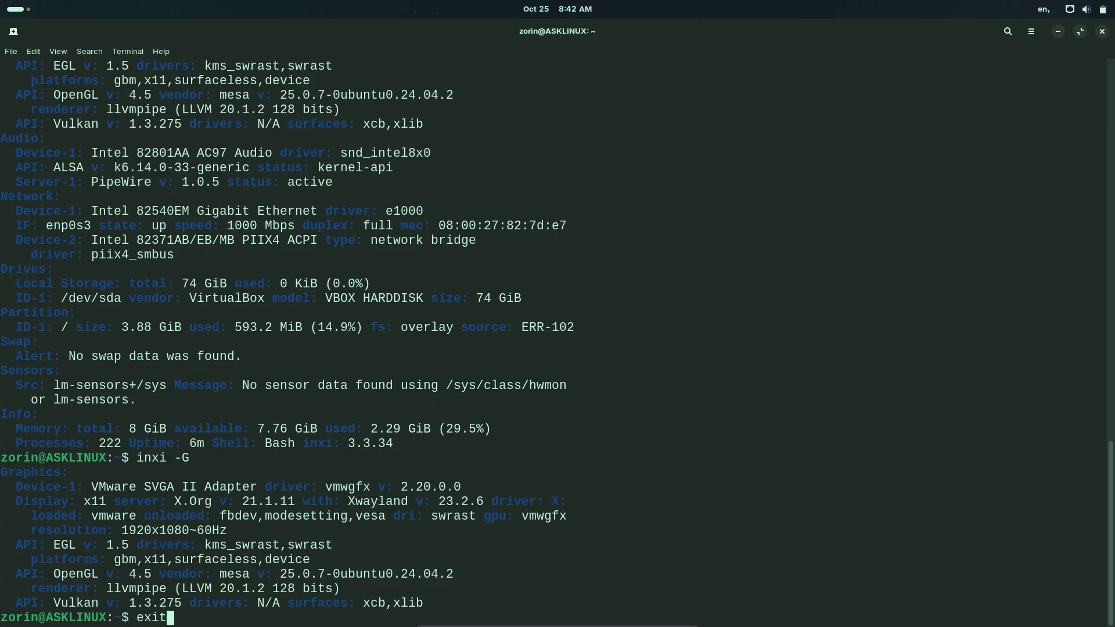
key("Return")
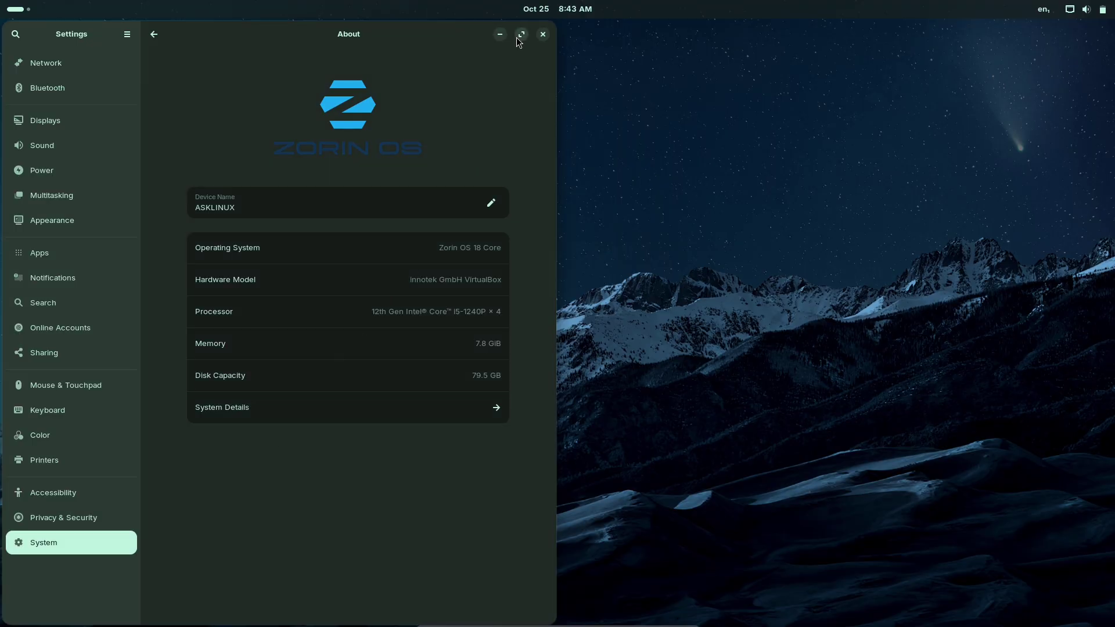
Close Settings and show the second page of the Zorin OS app grid
left_click_drag(444, 30, 375, 51)
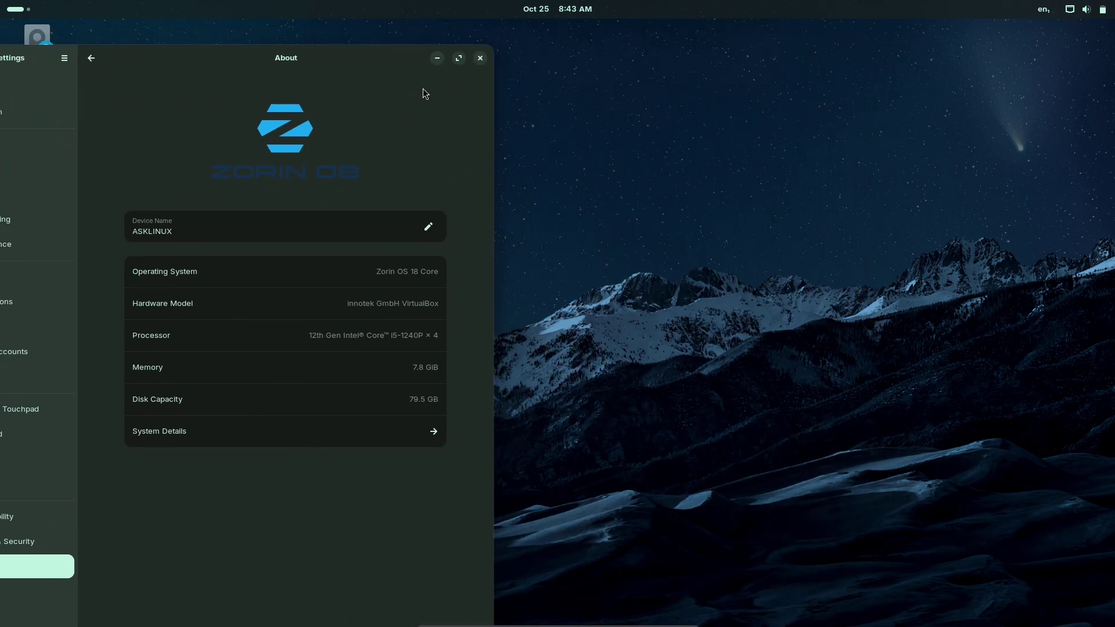
left_click(479, 59)
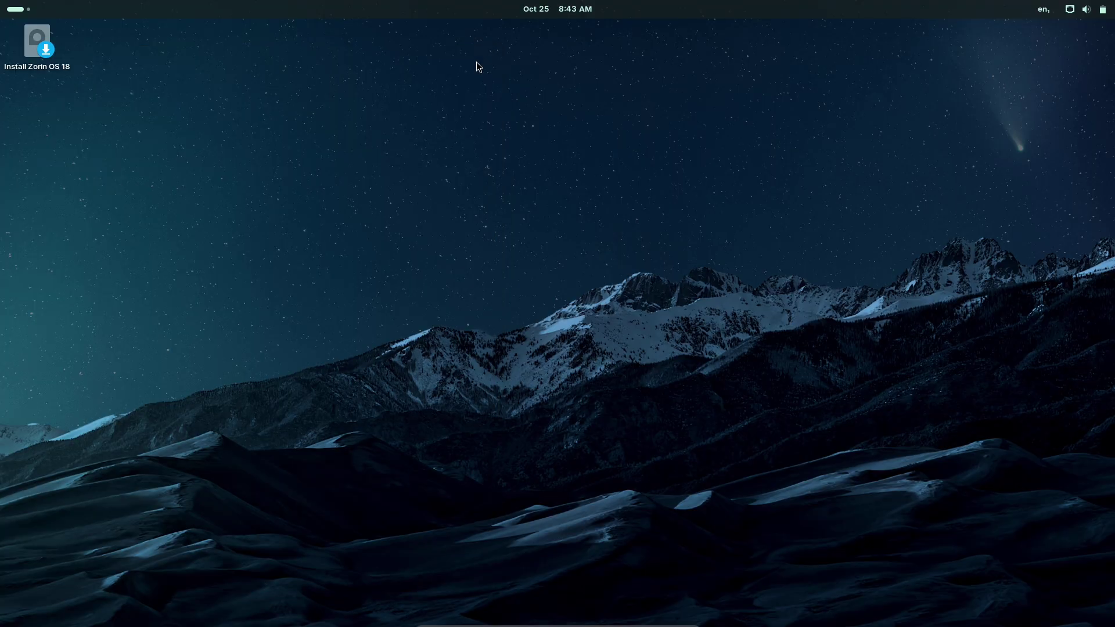
left_click(27, 13)
left_click(638, 581)
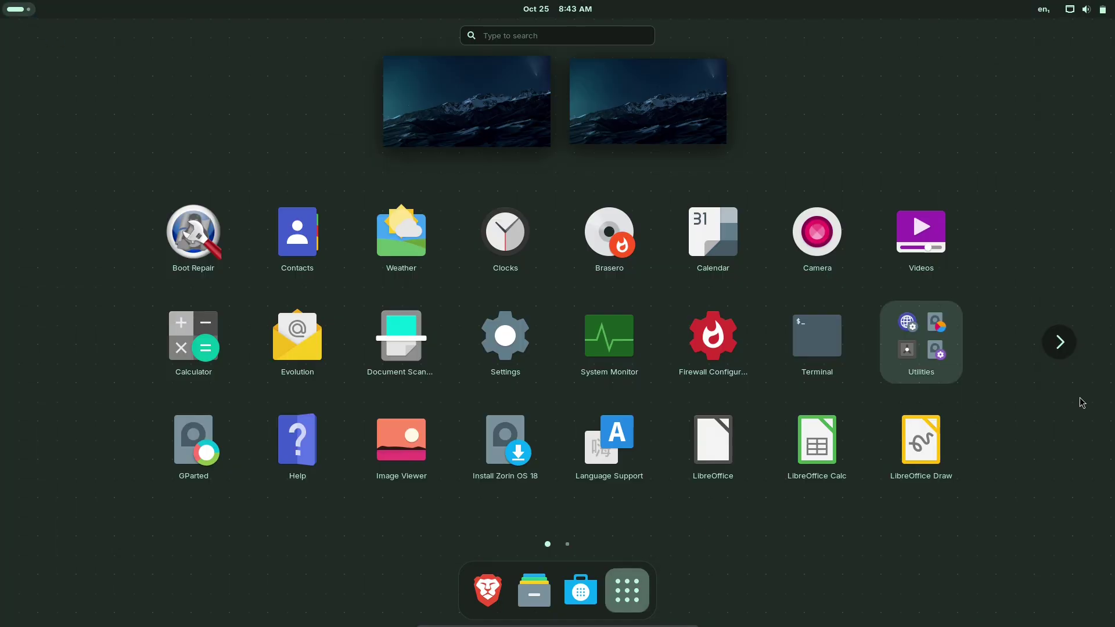
left_click(1060, 343)
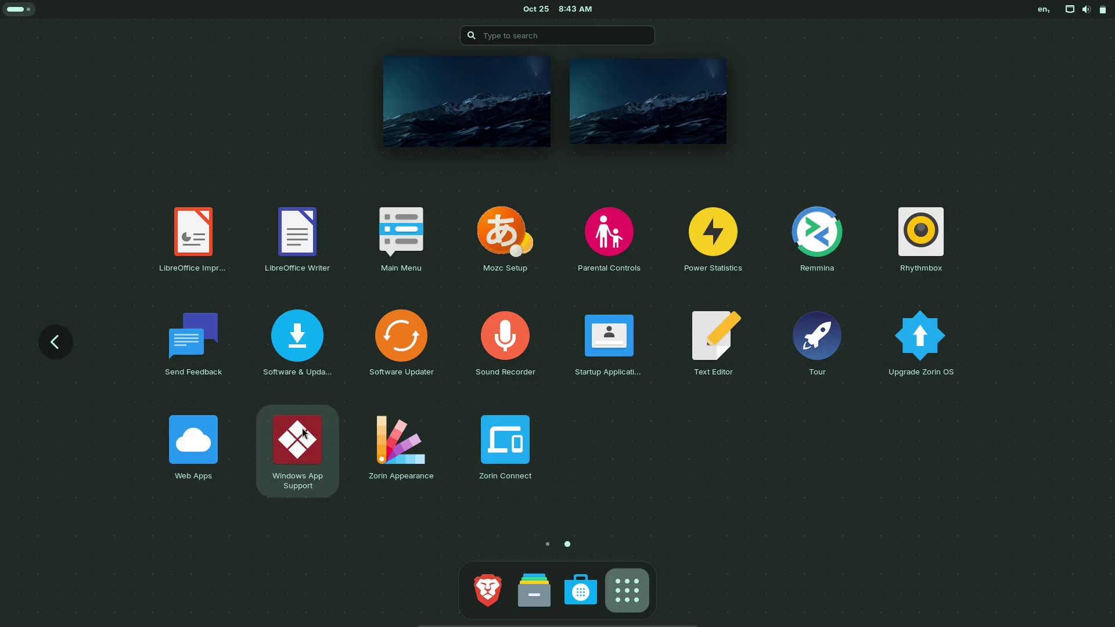
Start a new web app in Web Apps with twitch.com as its address
left_click(197, 445)
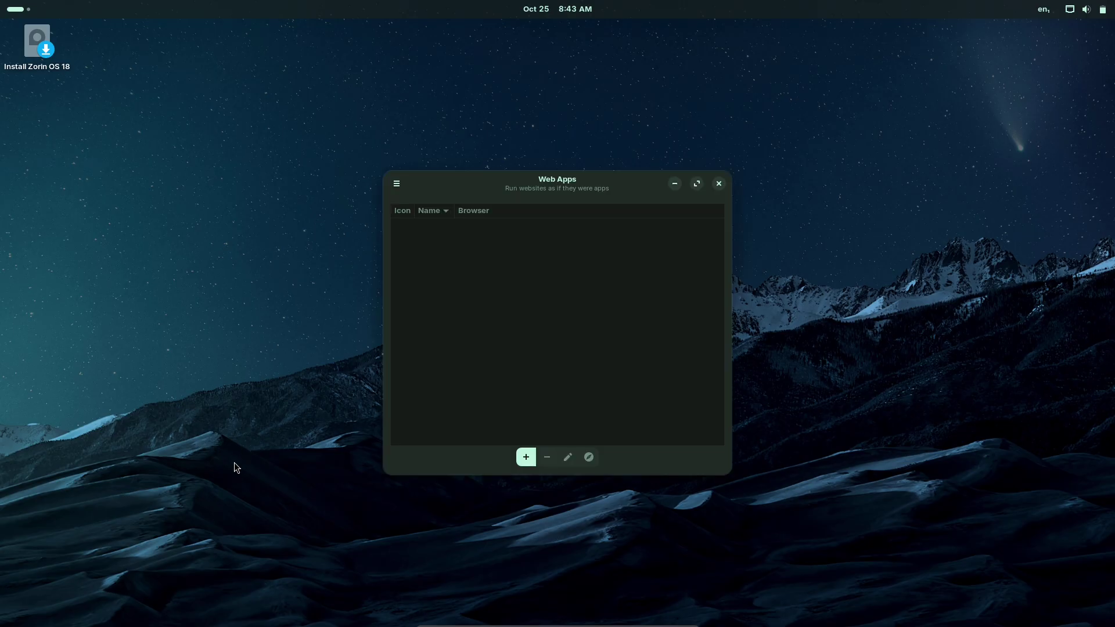
left_click(525, 457)
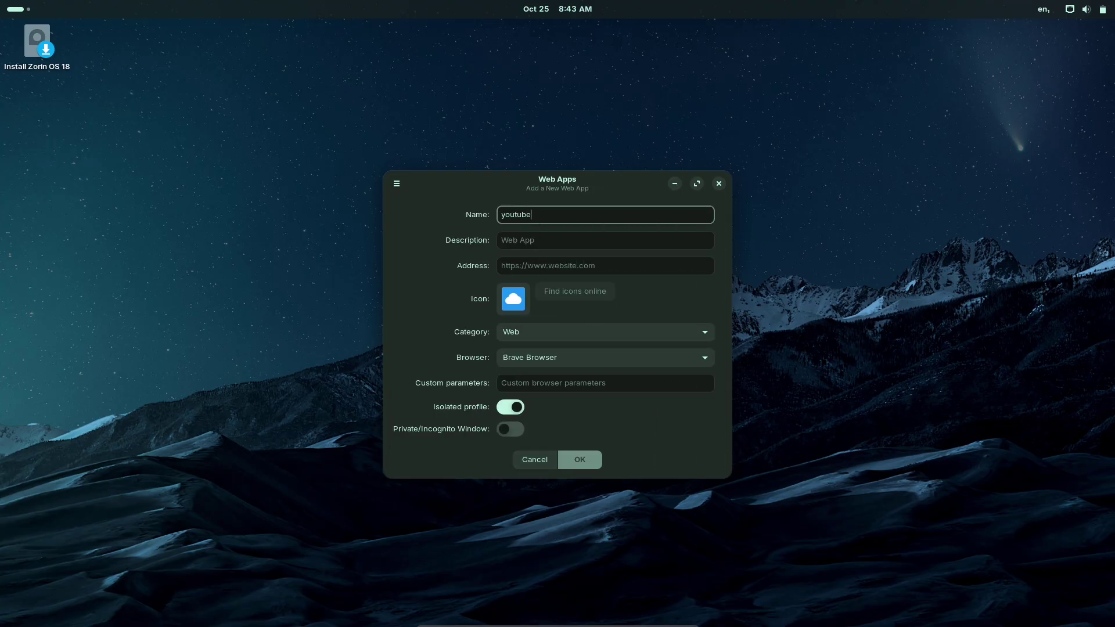
left_click(544, 264)
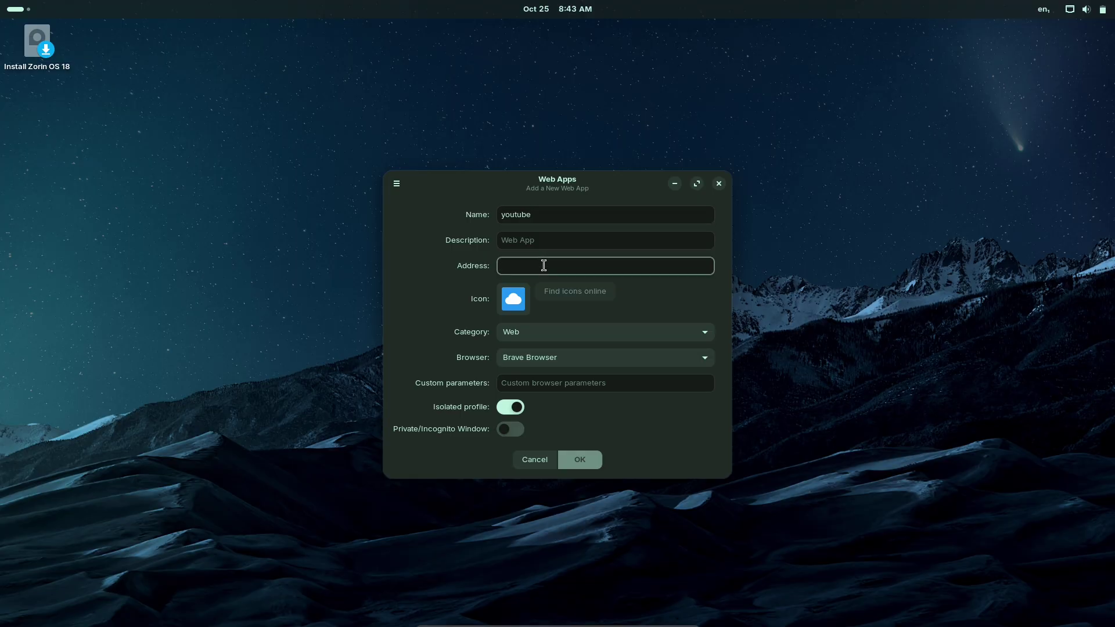
type("youtube.c")
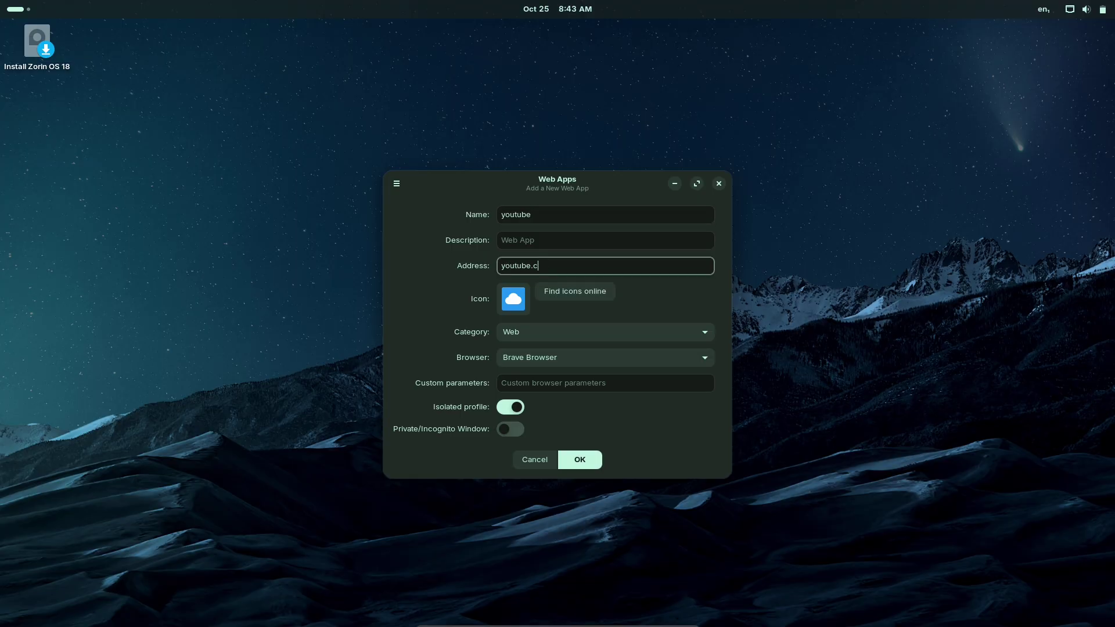
type("om")
left_click_drag(553, 262, 461, 261)
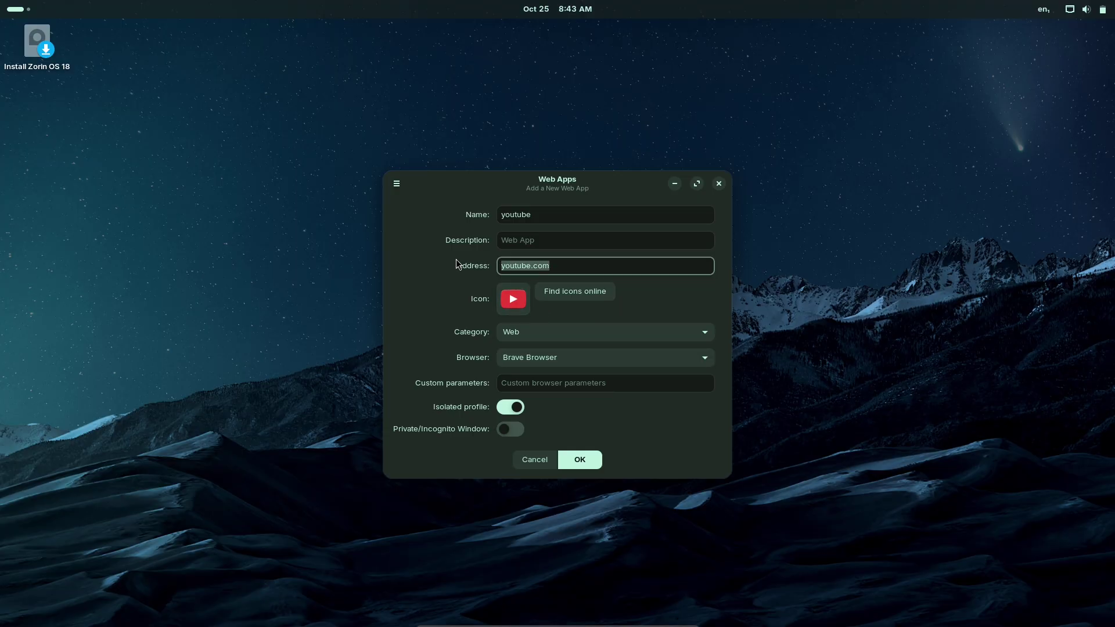
type("twitter")
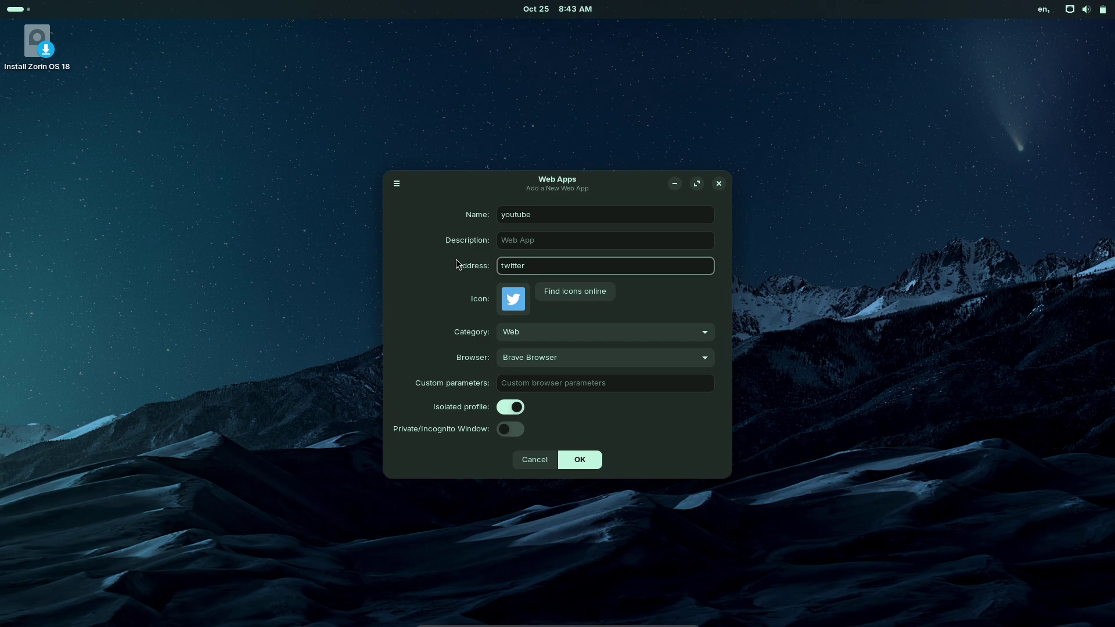
type(".com")
key("ctrl+a")
type("twitch")
type(".com")
Find icons online and use the large Twitch logo as the app icon
left_click(578, 293)
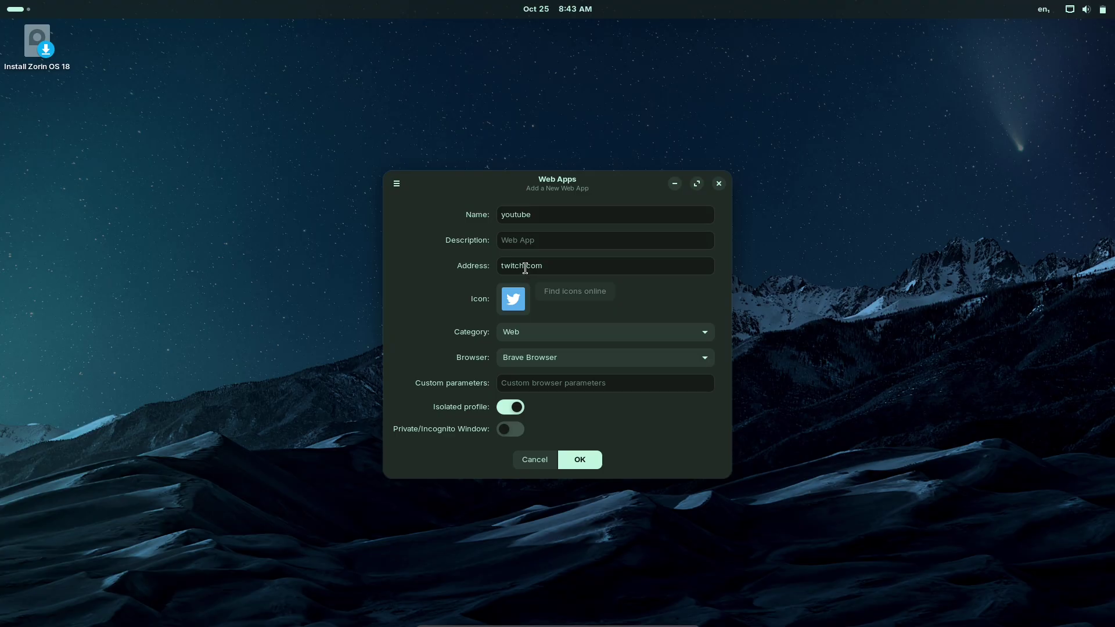
double_click(538, 211)
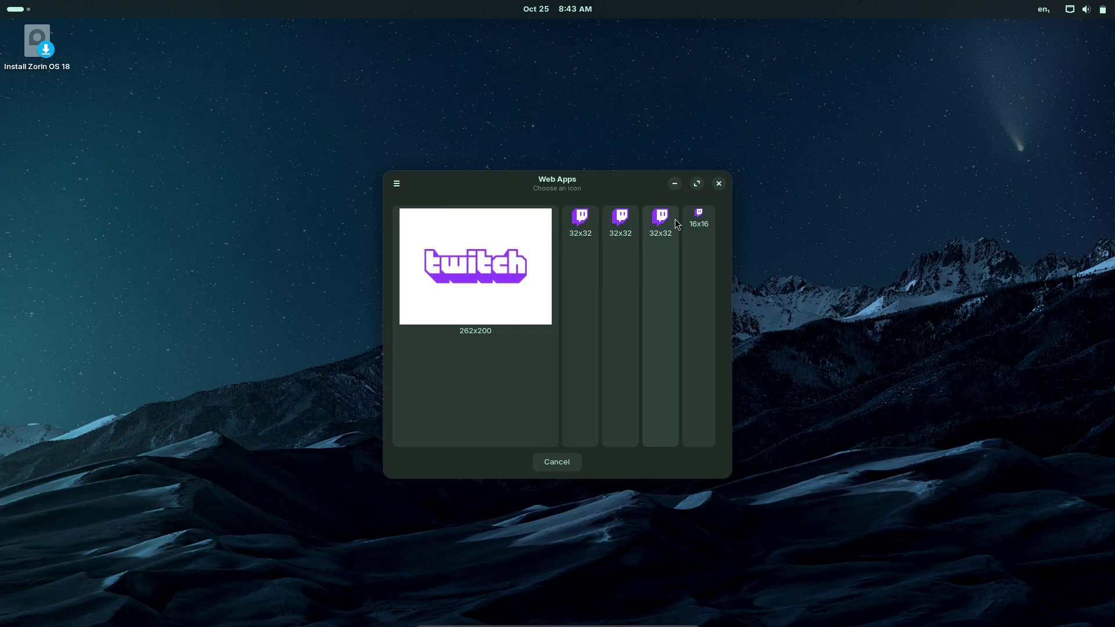
left_click(468, 289)
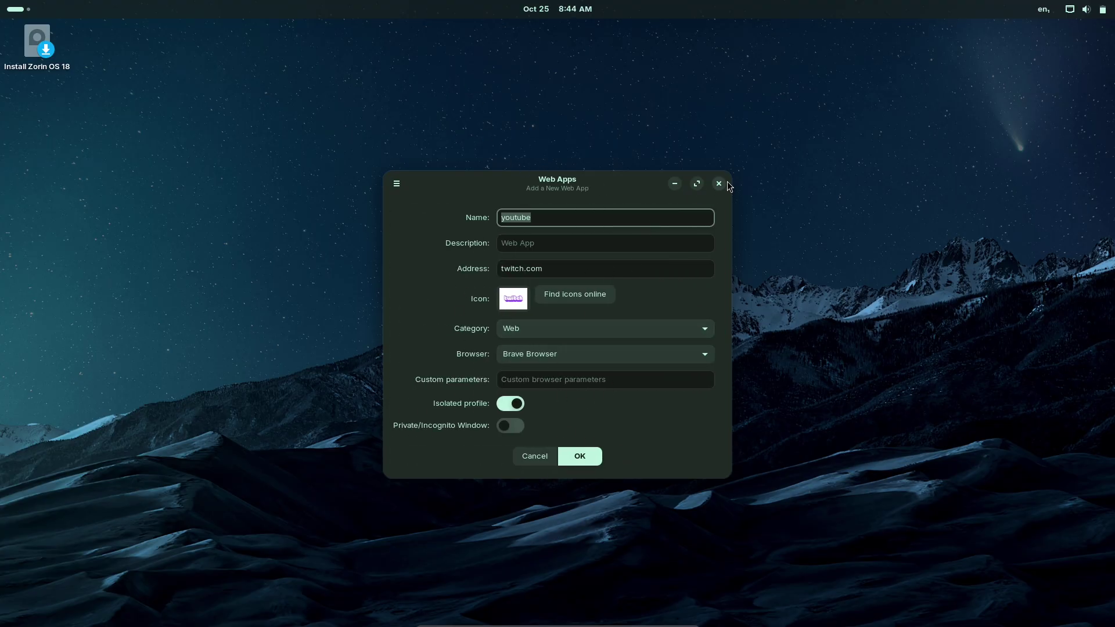
View the Web Apps About box showing version 1.4.3-zorin4, then dismiss it
left_click(392, 186)
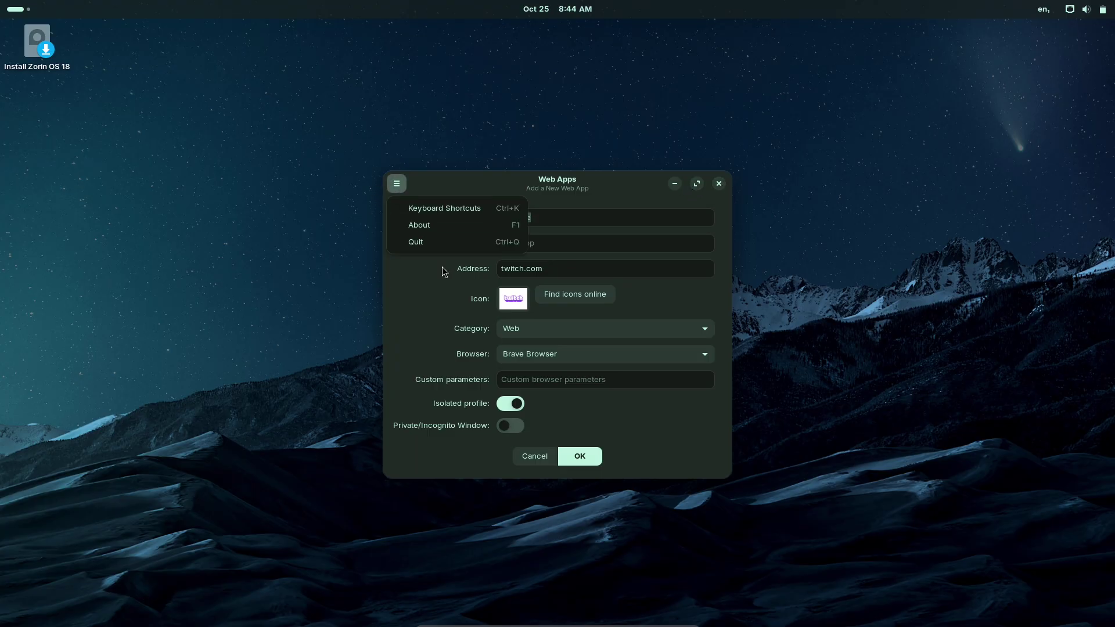
left_click(431, 226)
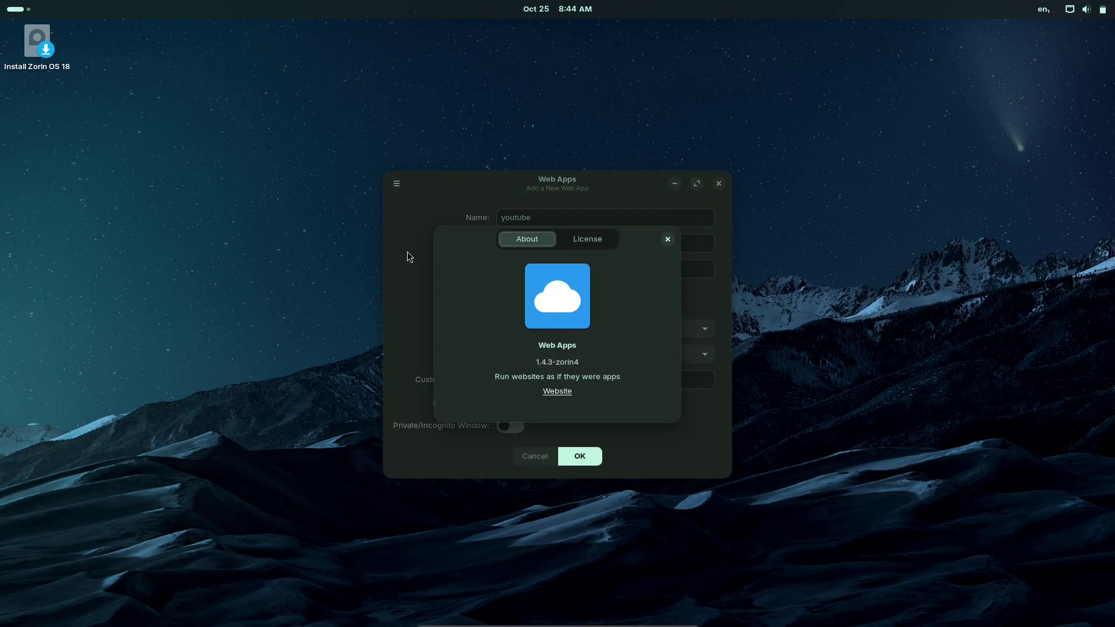
left_click(668, 240)
Close Web Apps and launch System Monitor from the app grid's Utilities folder
left_click(718, 184)
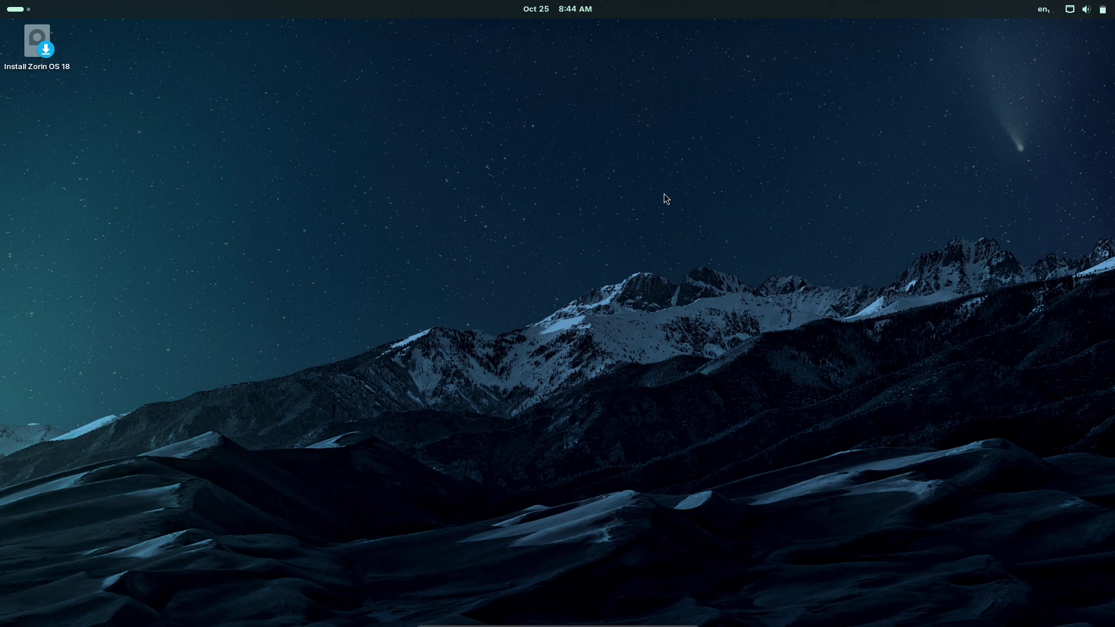
left_click(15, 8)
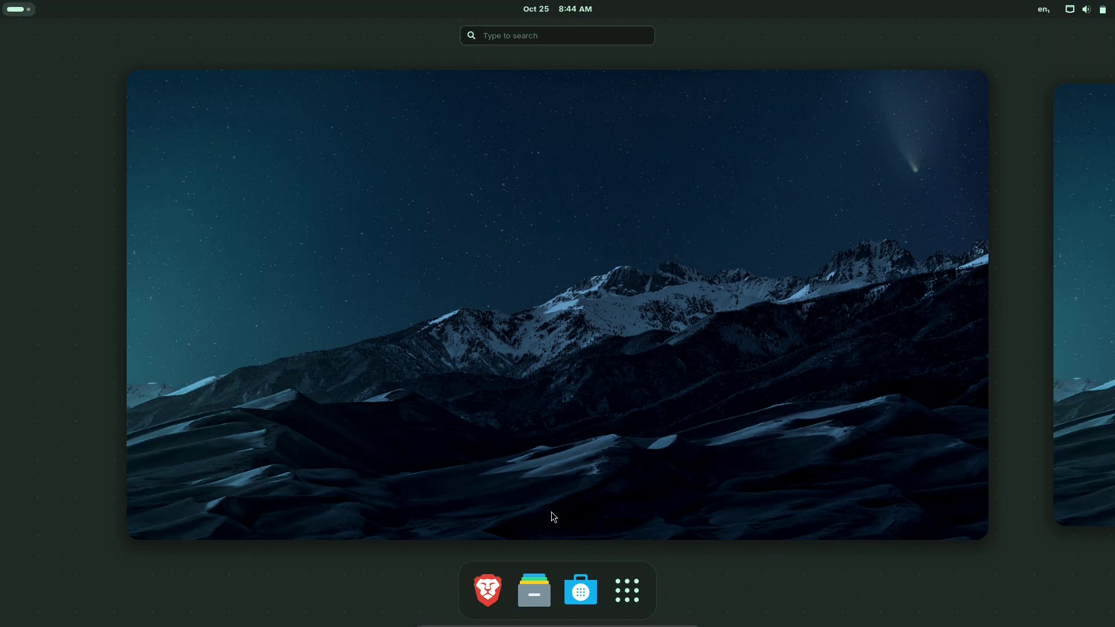
left_click(626, 590)
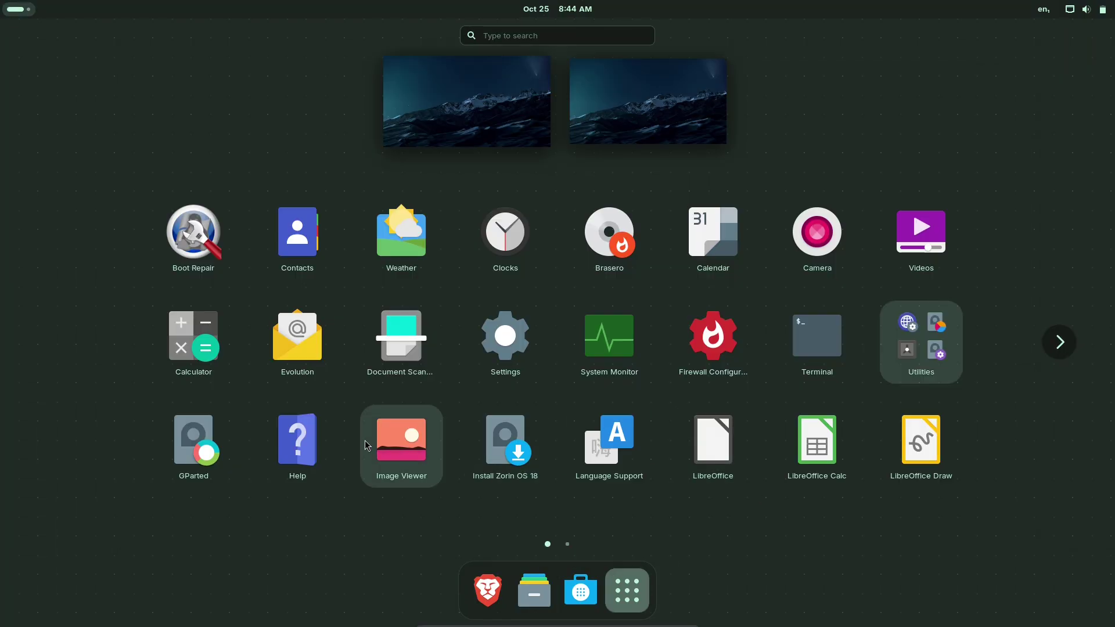
left_click(942, 353)
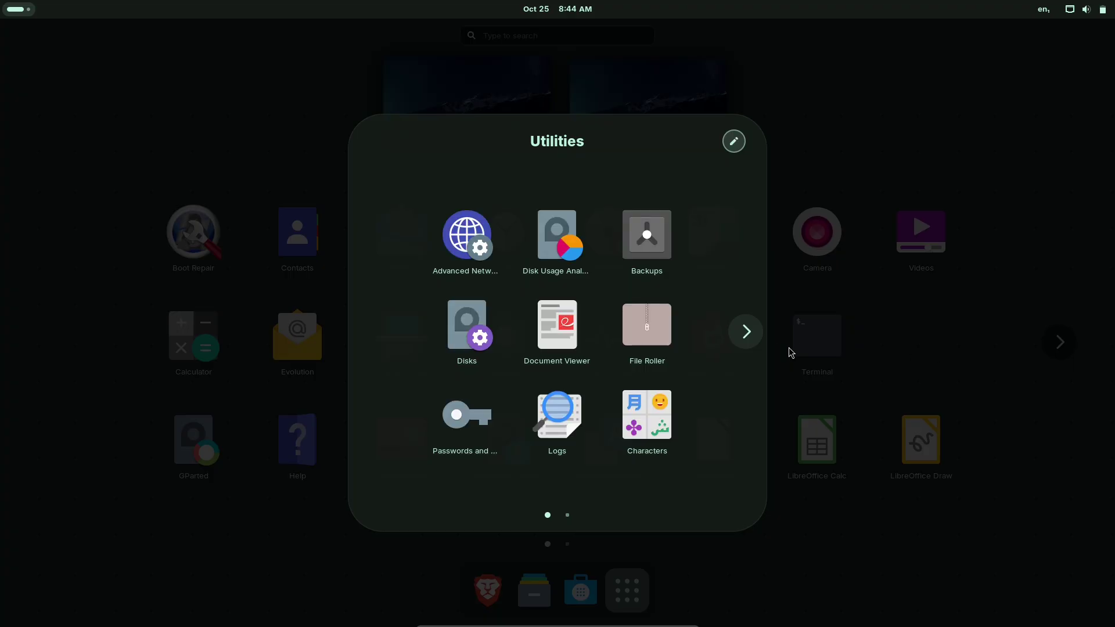
left_click(747, 332)
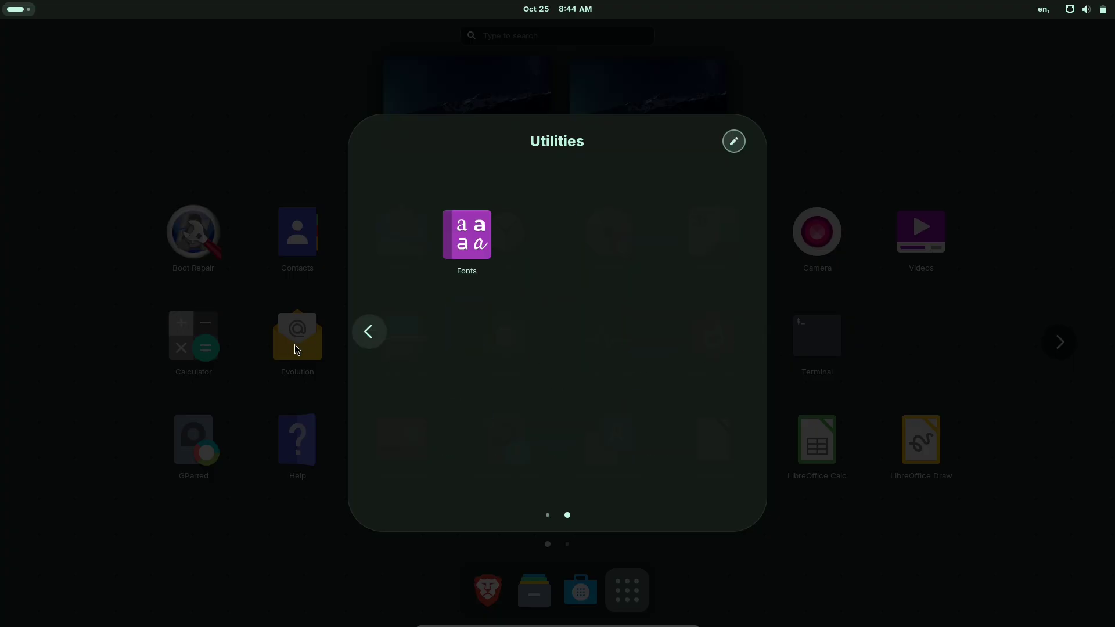
left_click(365, 339)
left_click(965, 308)
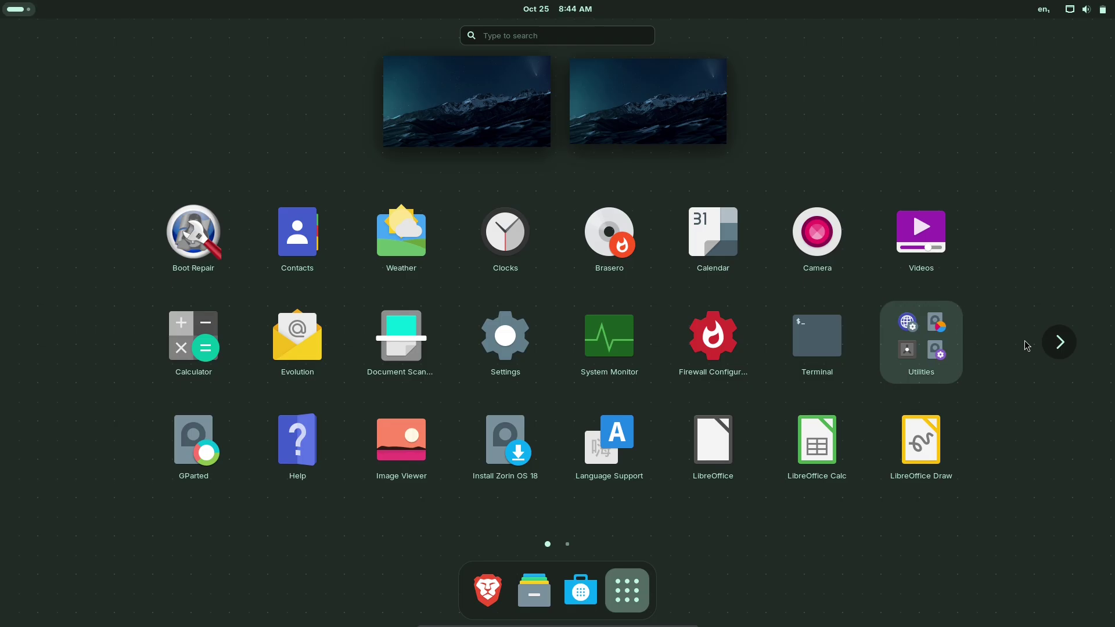
left_click(587, 351)
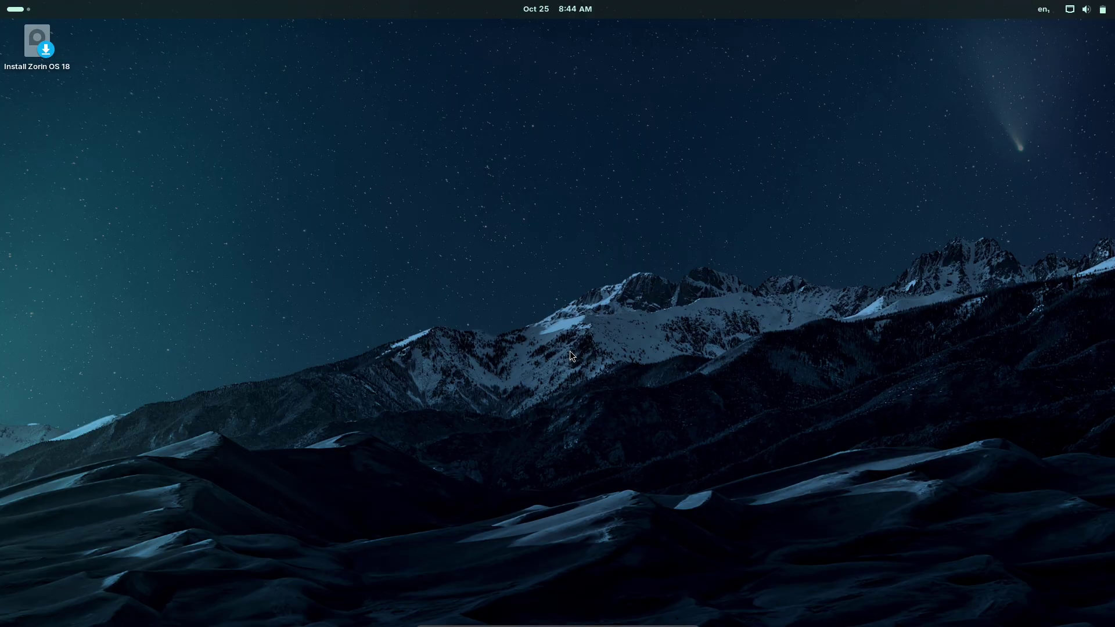
Maximize System Monitor, view processes and Resources graphs, close it, and right-click the desktop
left_click(695, 197)
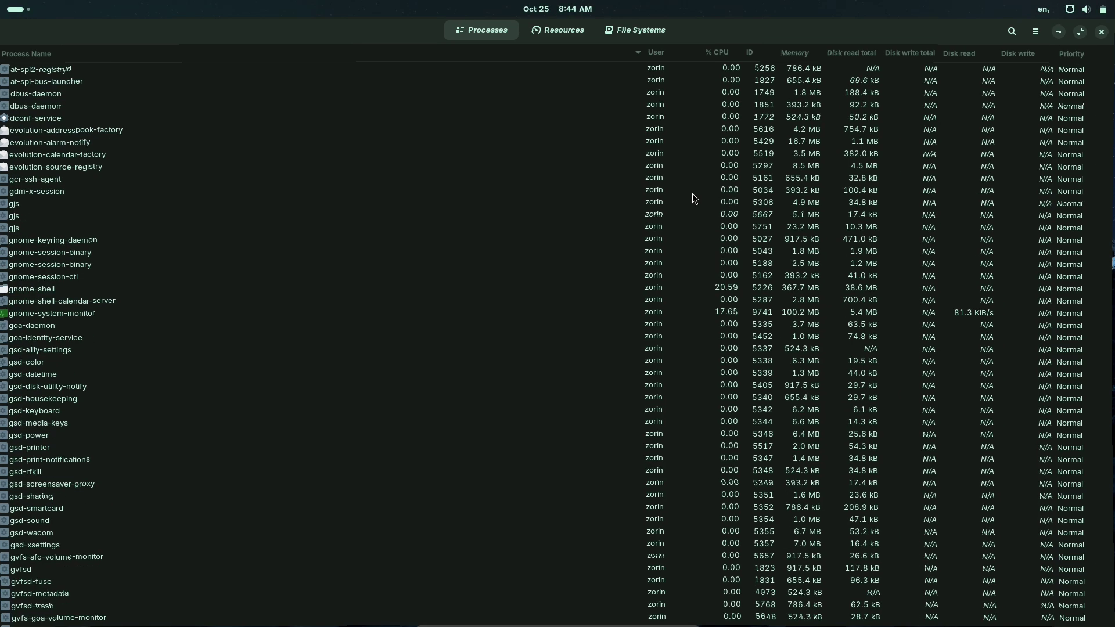
scroll(1111, 199, "down", 5)
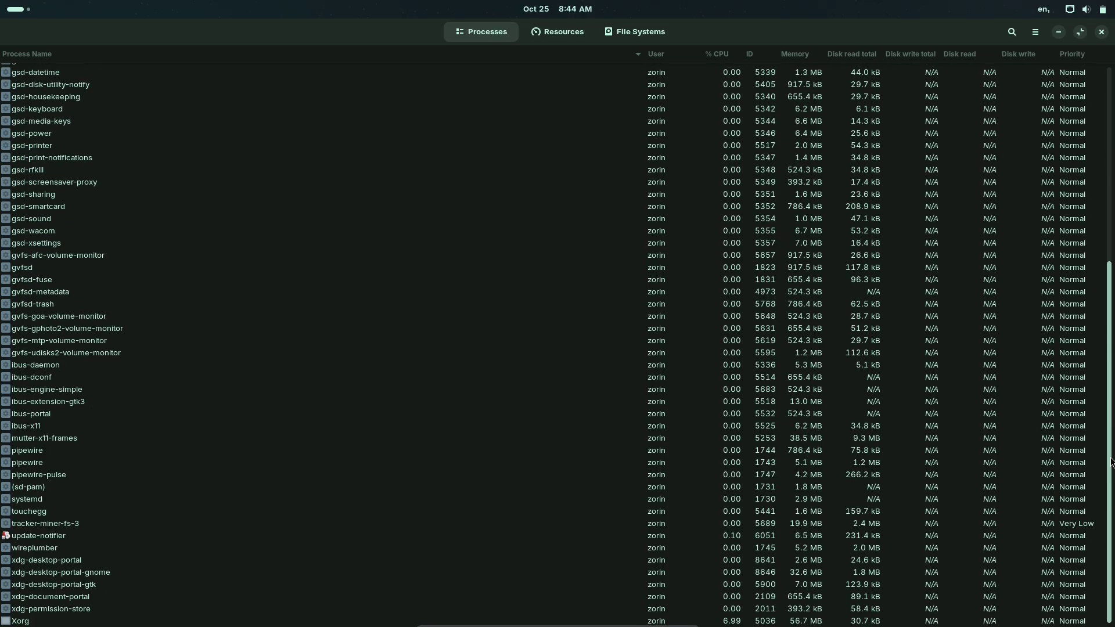
left_click(566, 33)
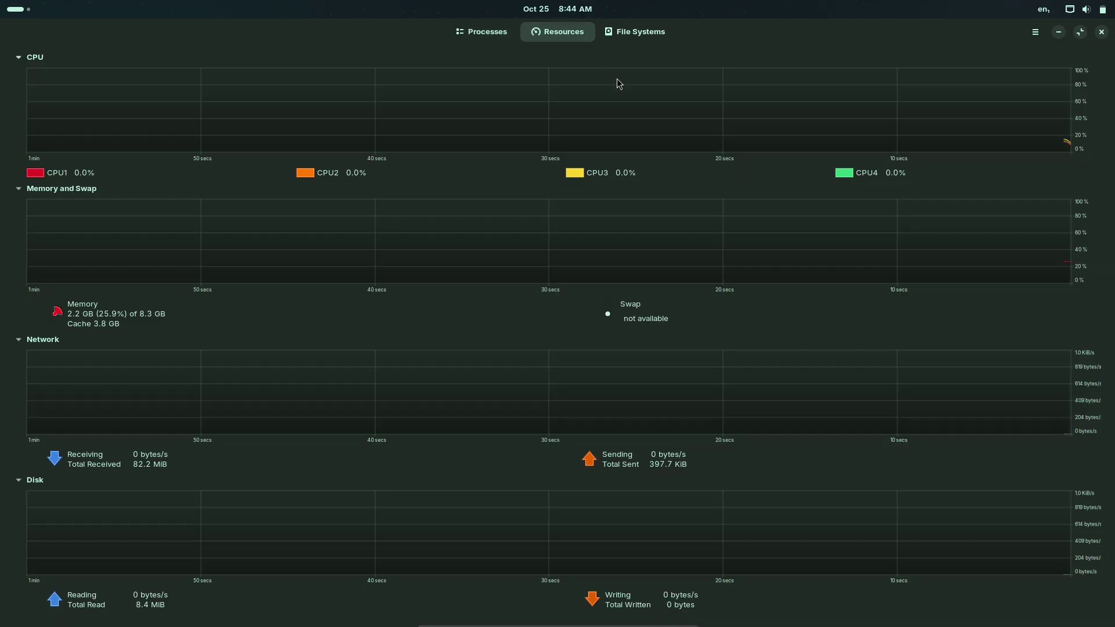
left_click(1101, 32)
right_click(505, 152)
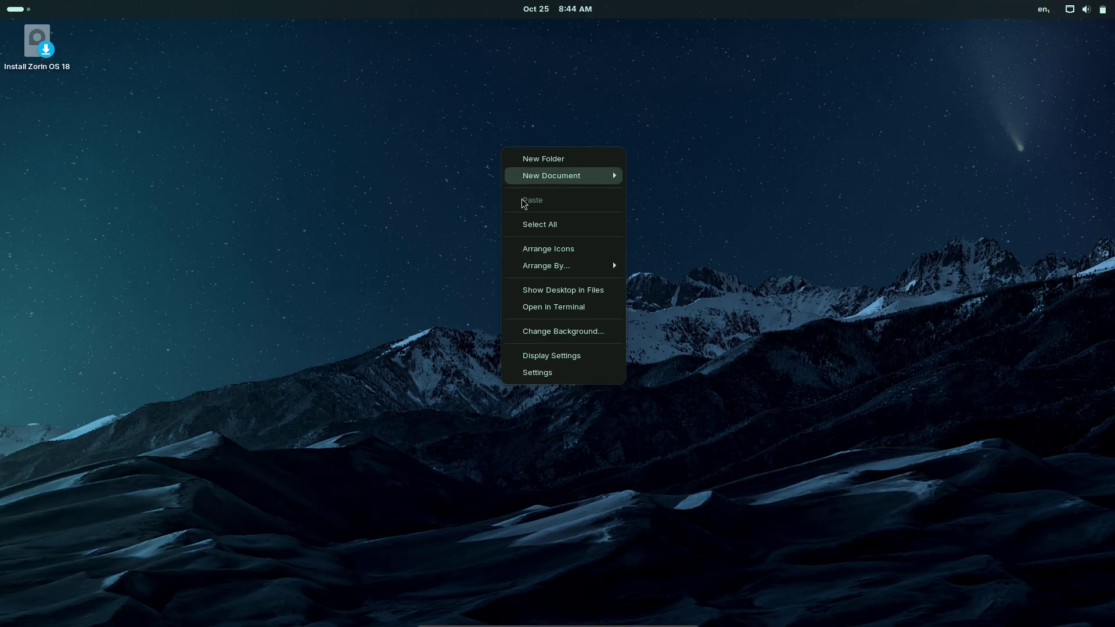
Maximize Settings, open Zorin Appearance and switch the desktop to the light style
left_click(541, 337)
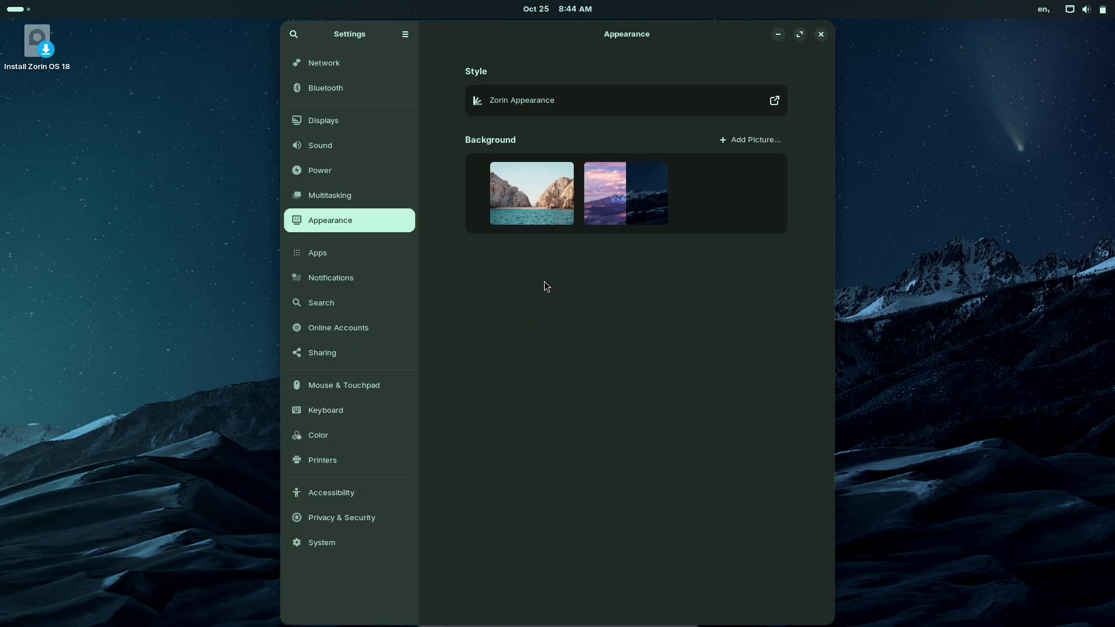
left_click(799, 34)
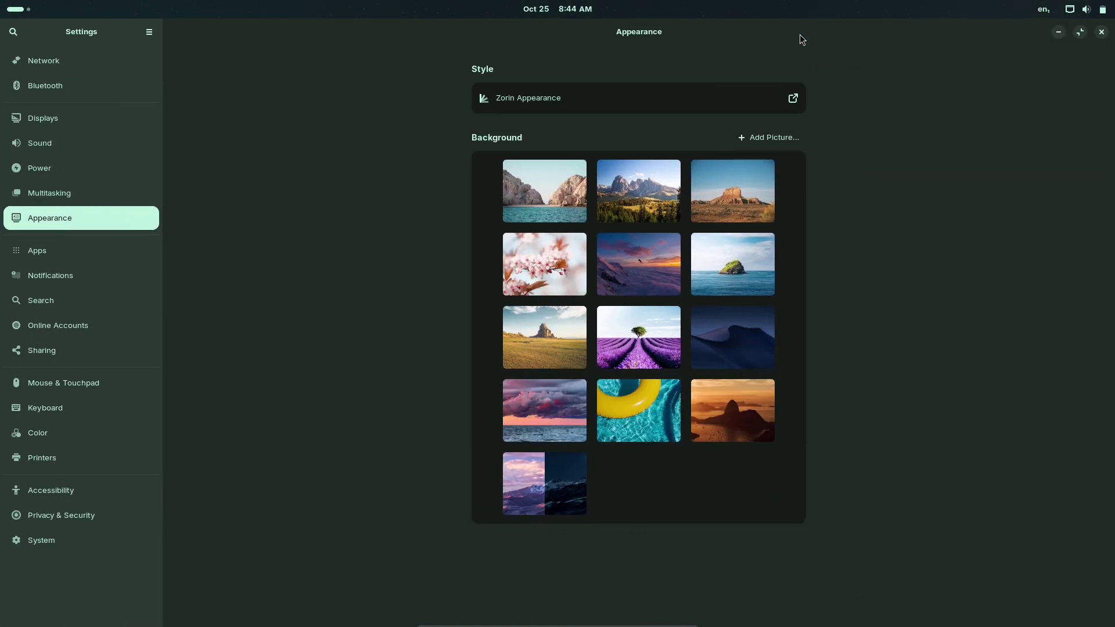
left_click(592, 88)
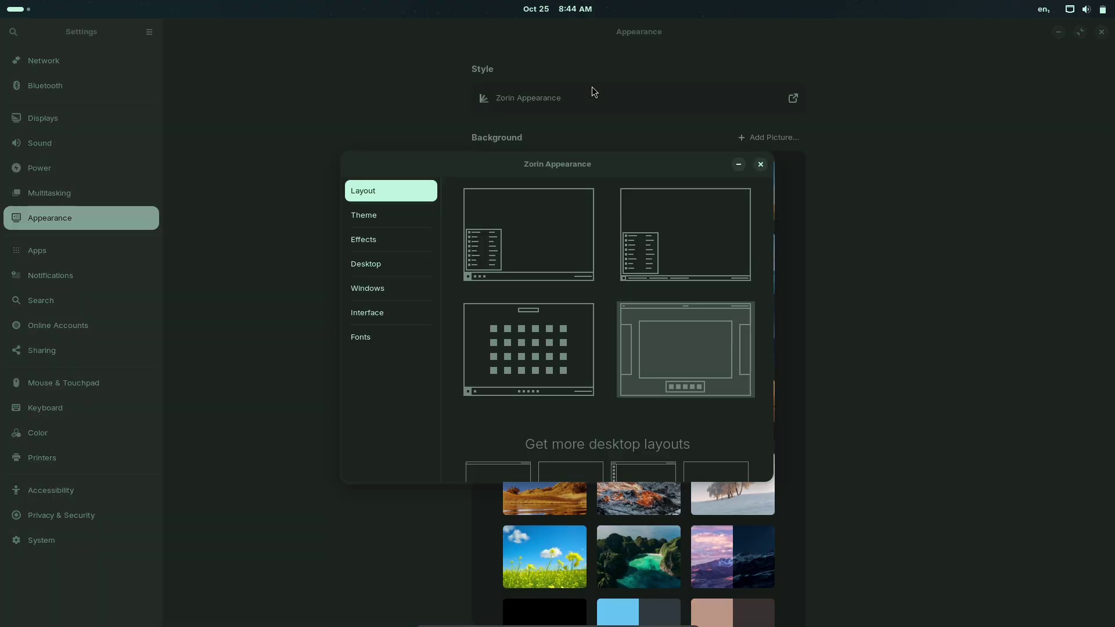
left_click(382, 223)
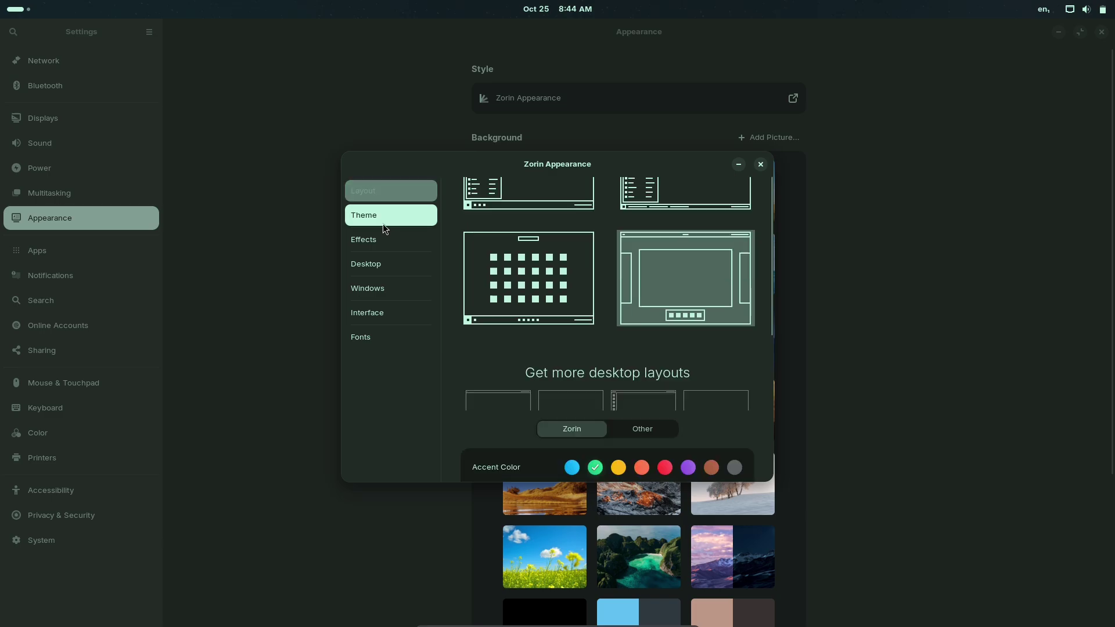
left_click(590, 282)
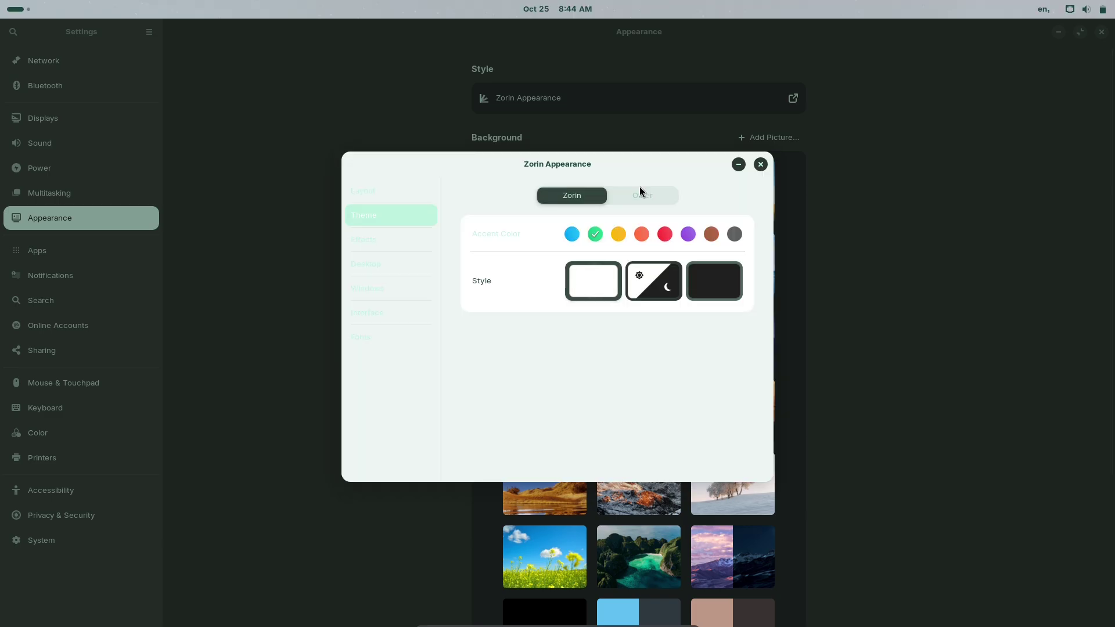
left_click(640, 194)
Review the Effects, Desktop, Windows, Interface and Fonts sections of Zorin Appearance
left_click(435, 241)
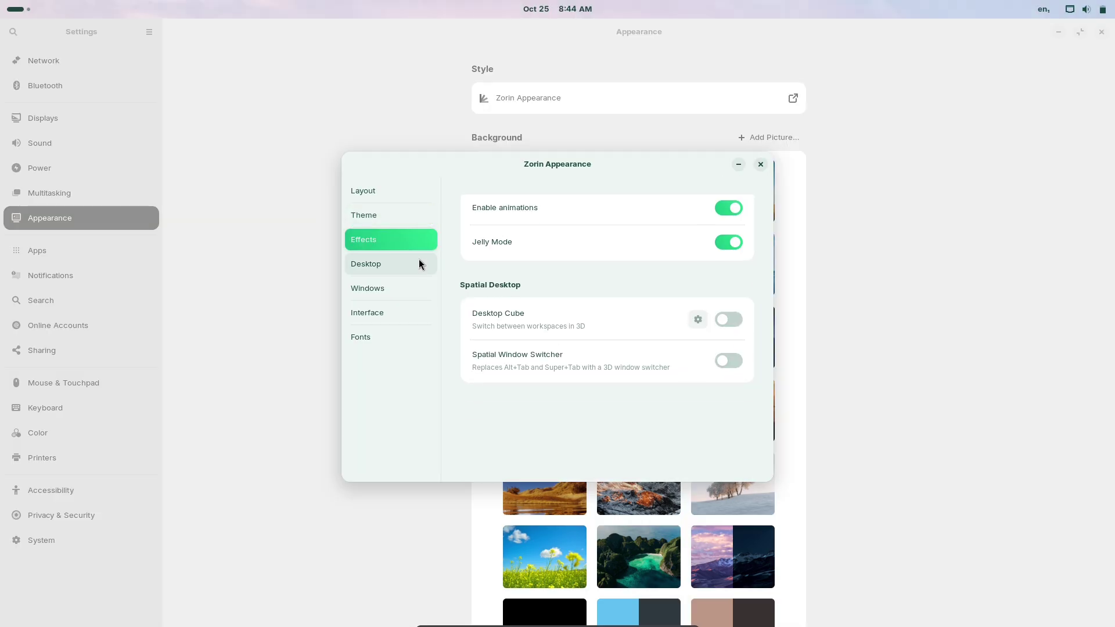
left_click(416, 262)
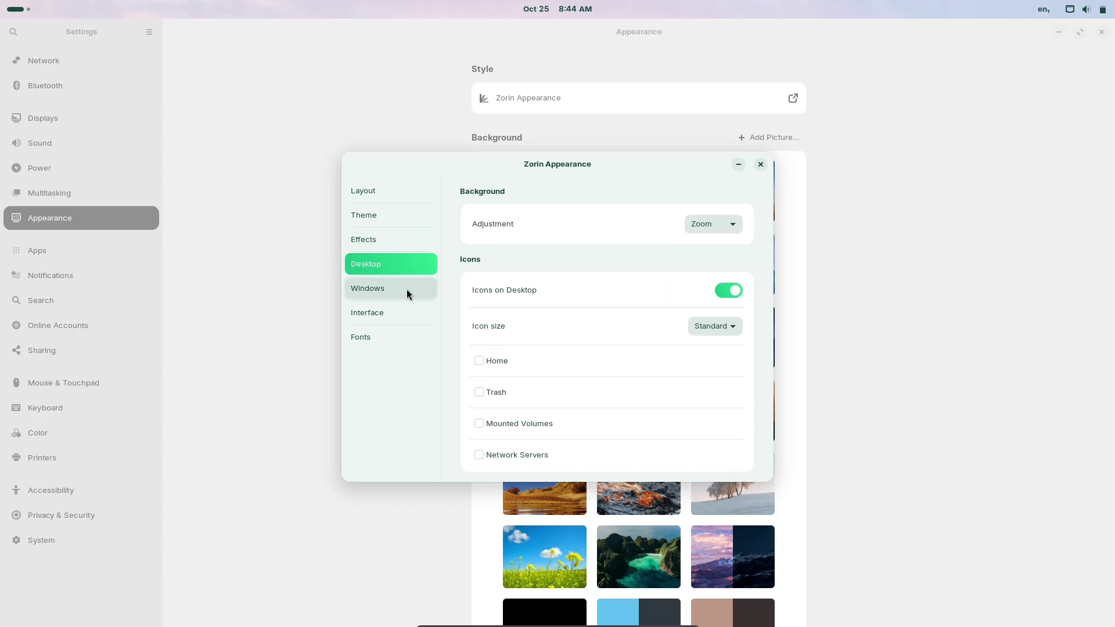
left_click(406, 289)
left_click(406, 315)
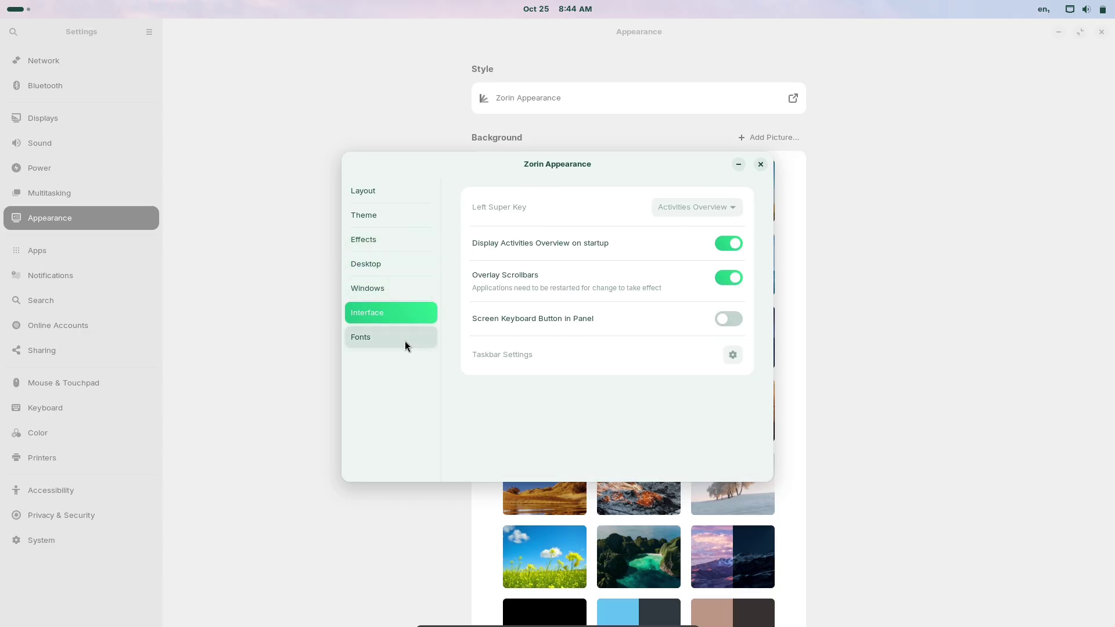
left_click(405, 340)
Close Zorin Appearance, make the yellow-and-dark swatch the background, and close Settings
left_click(760, 165)
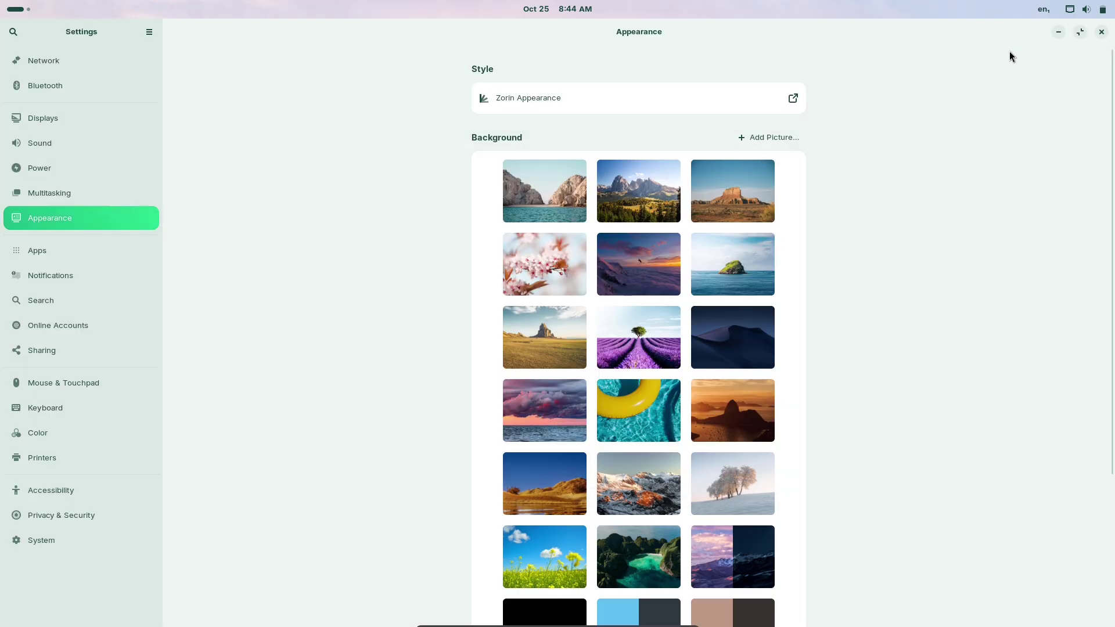
scroll(1109, 226, "down", 5)
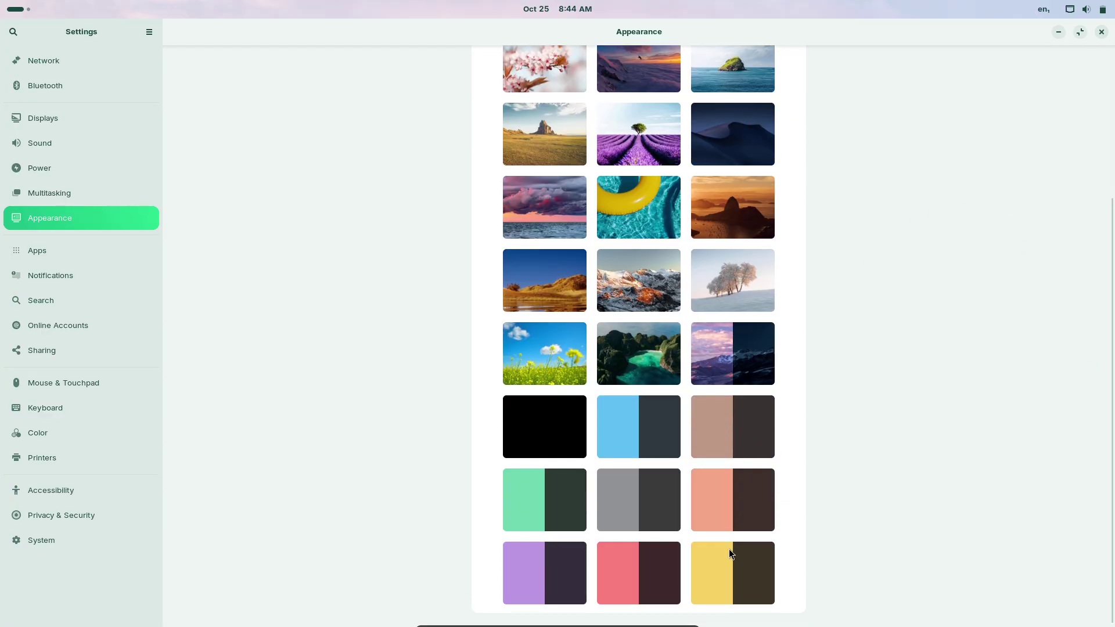
left_click(729, 549)
left_click(1101, 33)
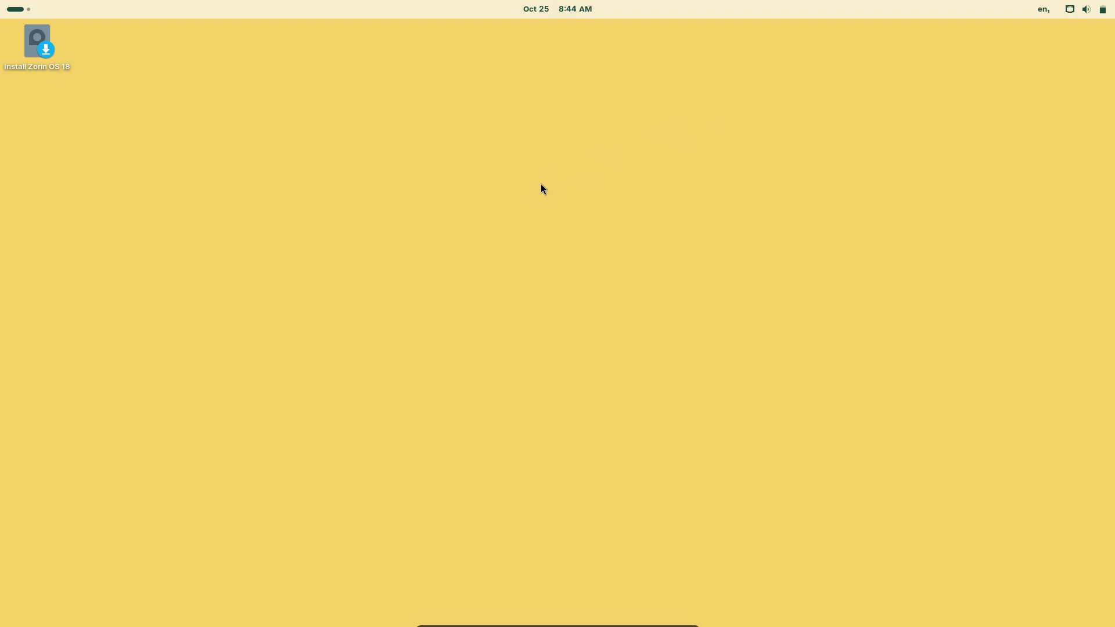
Bring up the power-off options from the quick settings panel
left_click(21, 10)
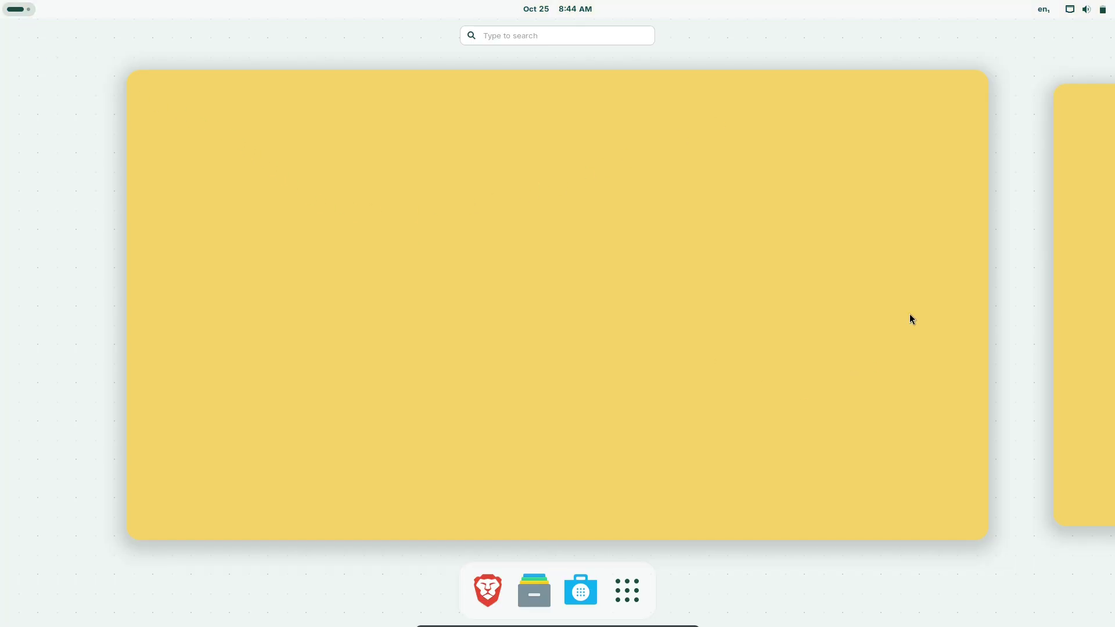
left_click(1098, 13)
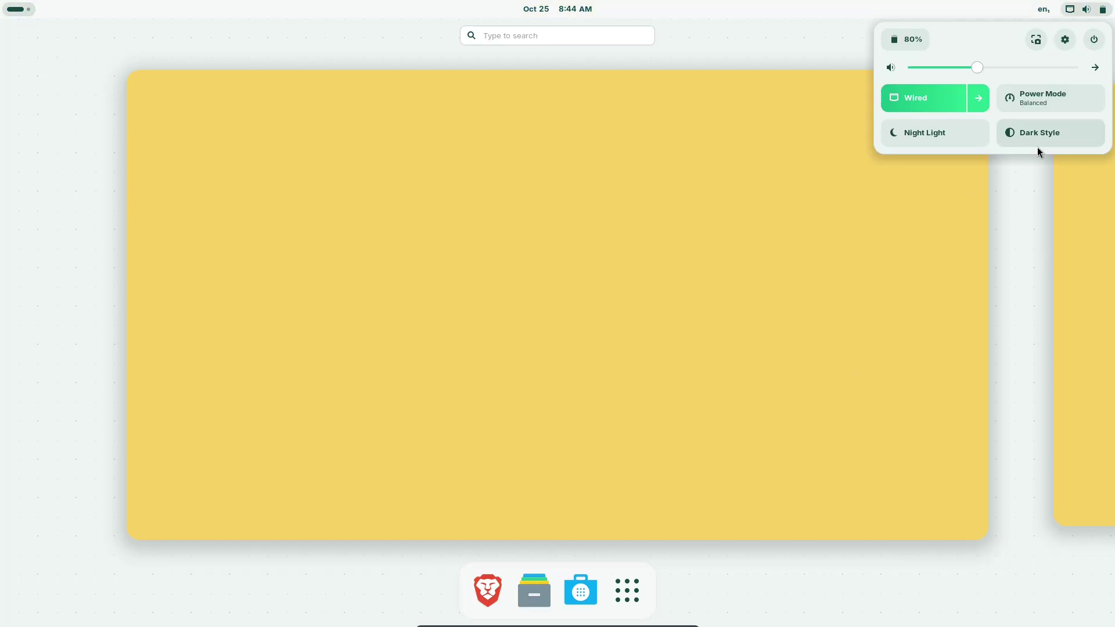
left_click(1090, 46)
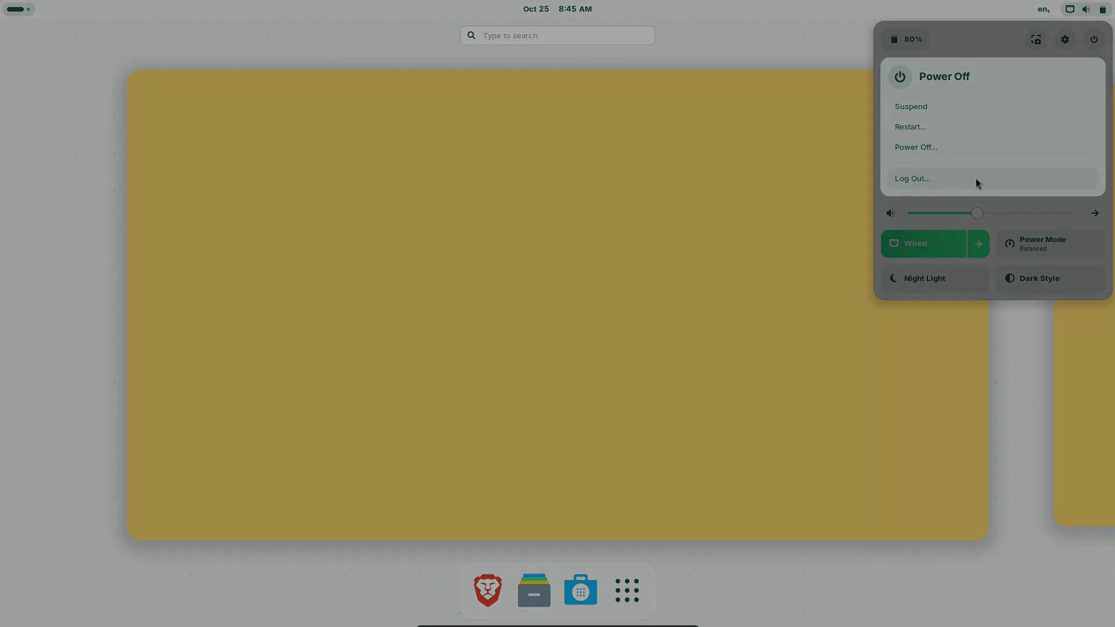
View the full System Details summary on the About page, then close it
left_click(967, 142)
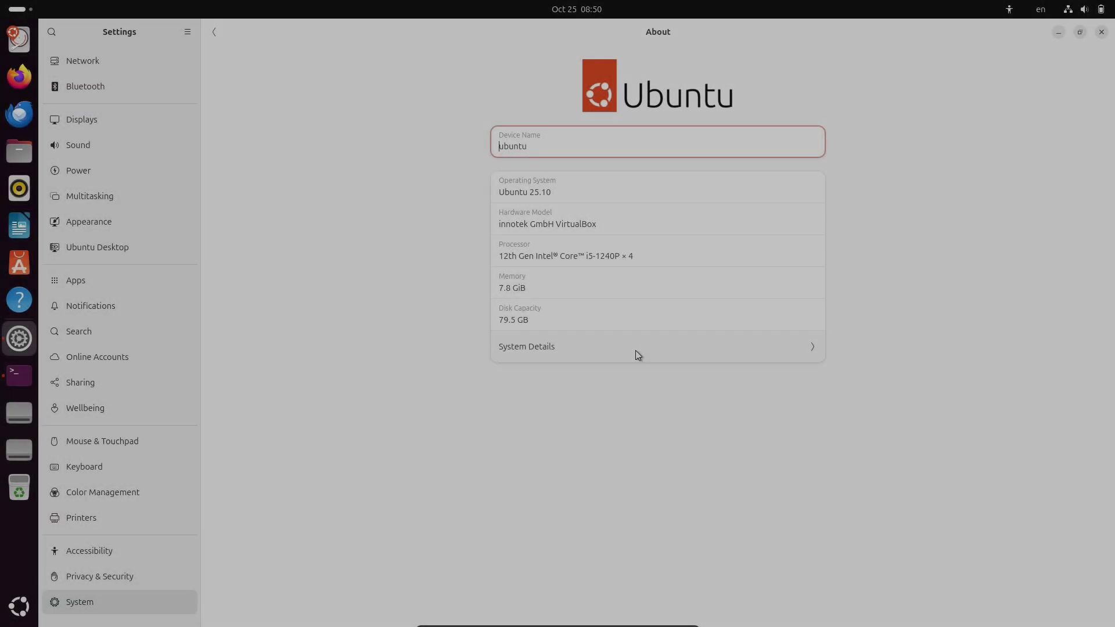
left_click(636, 351)
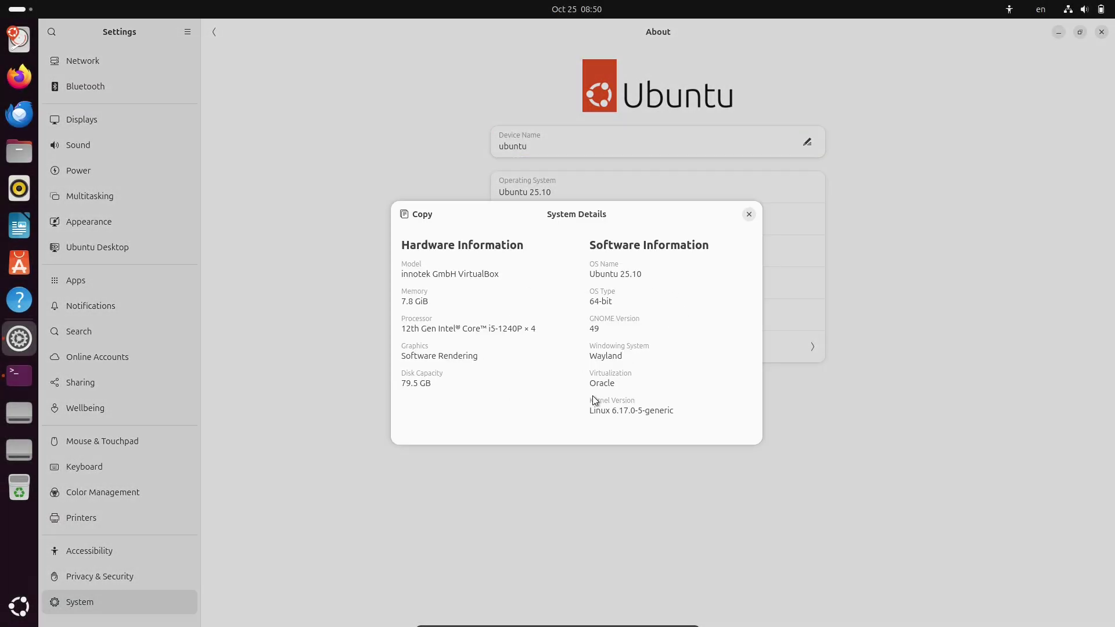
left_click(749, 215)
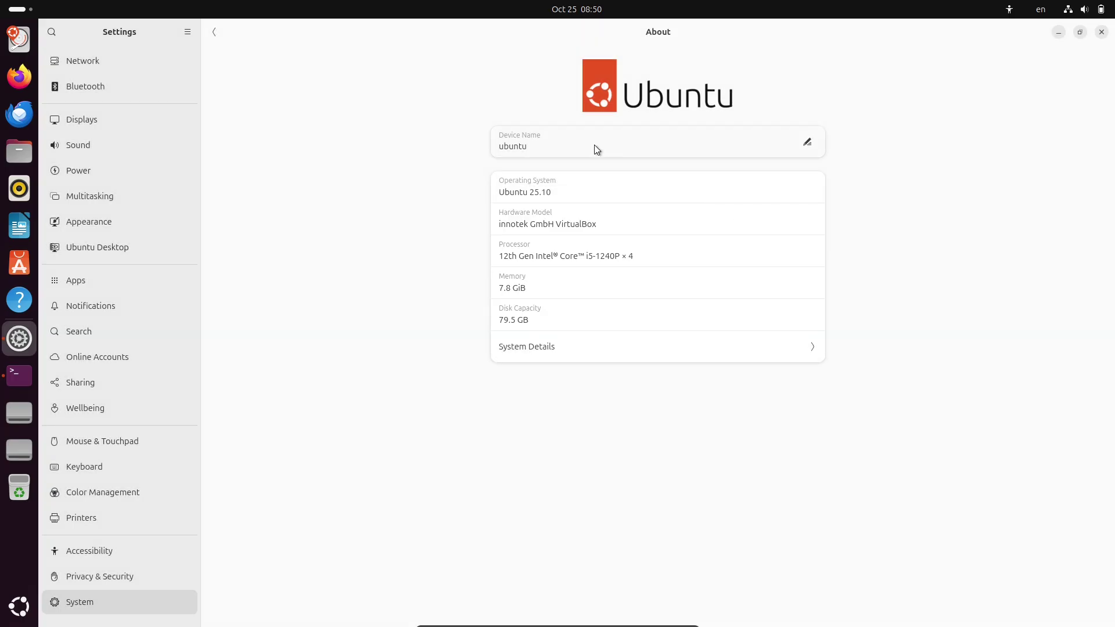
Look at the Wellbeing page, close Settings, and check the quick settings and accessibility menus
left_click(110, 413)
left_click(1102, 33)
left_click(1098, 14)
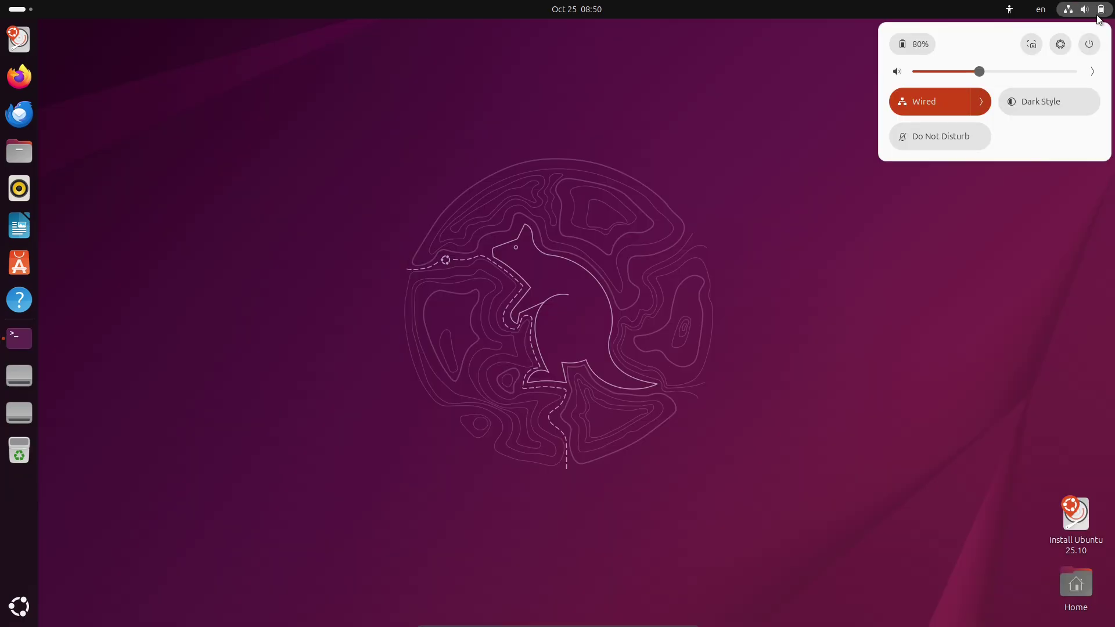
left_click(1044, 18)
left_click(1009, 9)
left_click(410, 284)
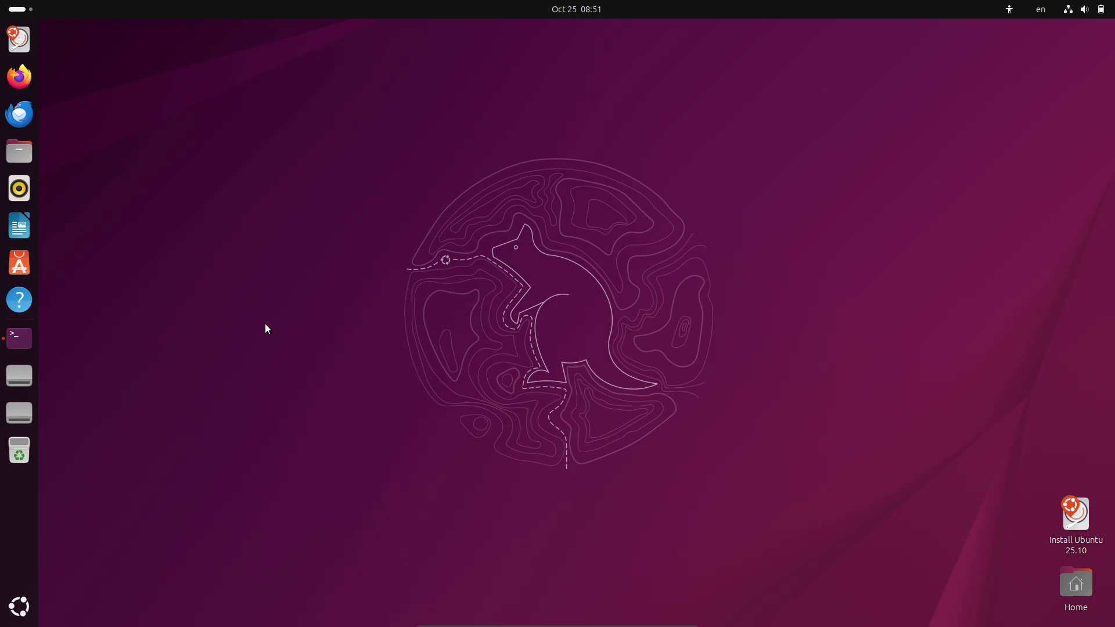
In the terminal, run inxi, inxi -b, inxi -F and inxi -G in turn
left_click(17, 339)
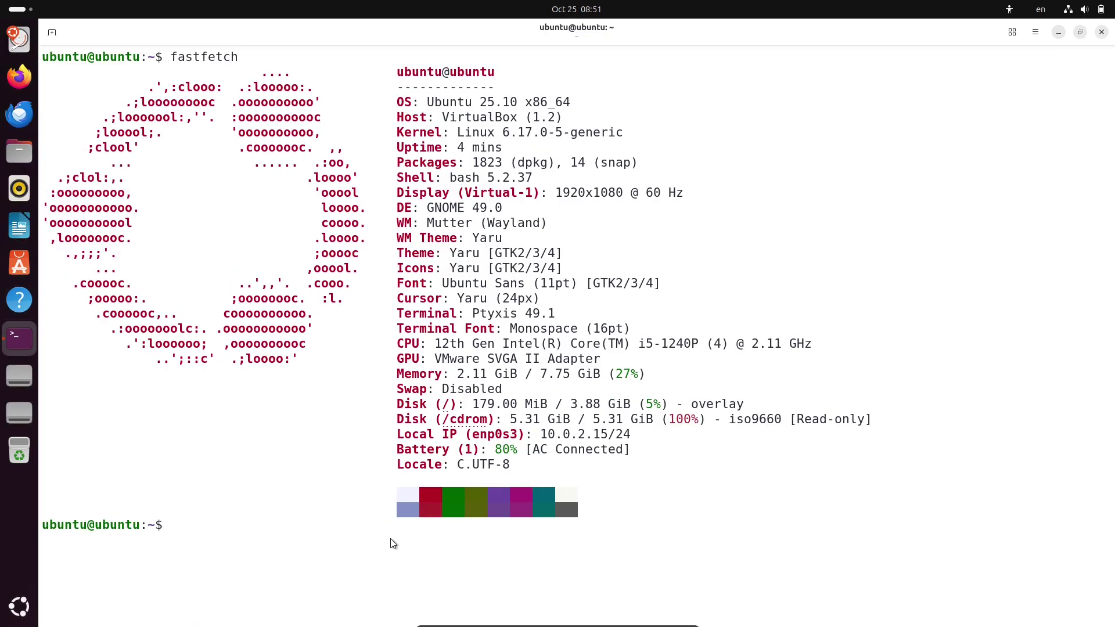
type("inxi")
key("Return")
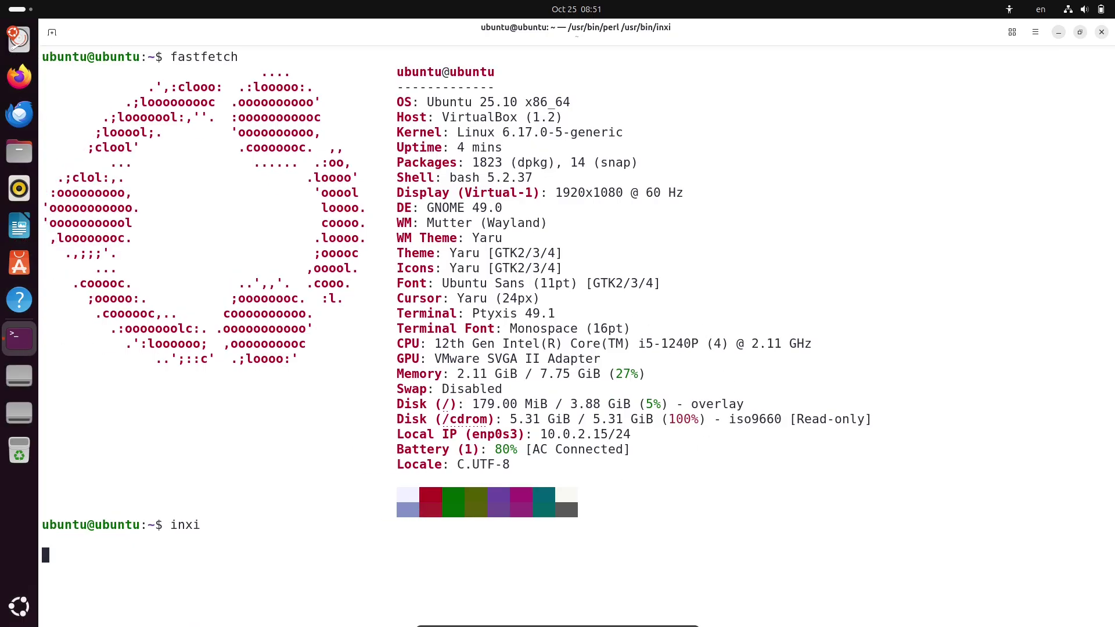
key("Return")
type("inxi -b")
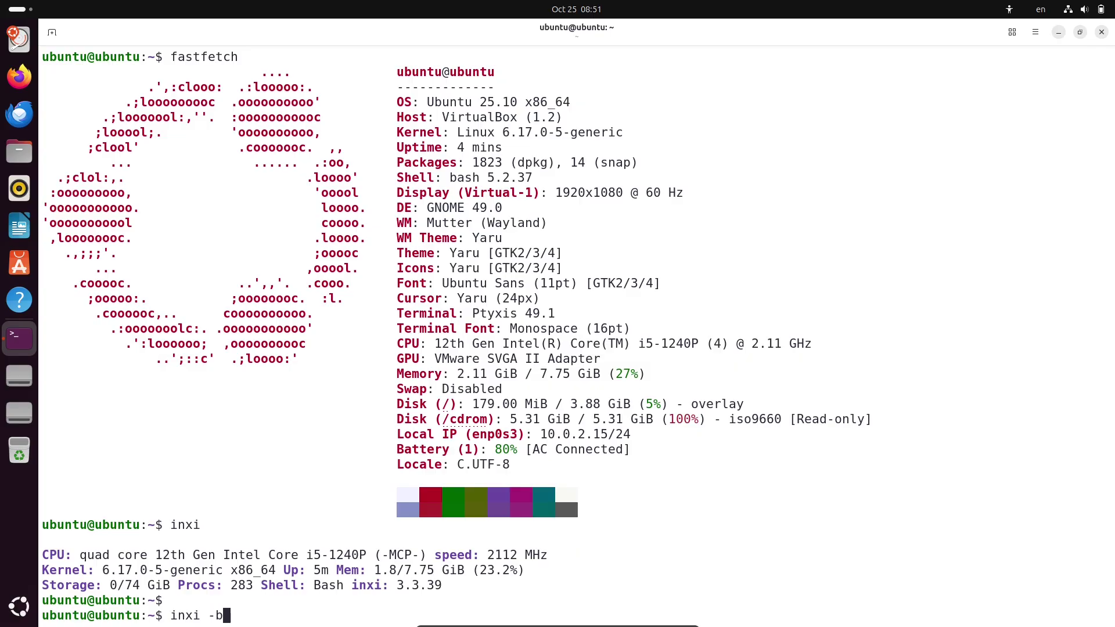
key("Return")
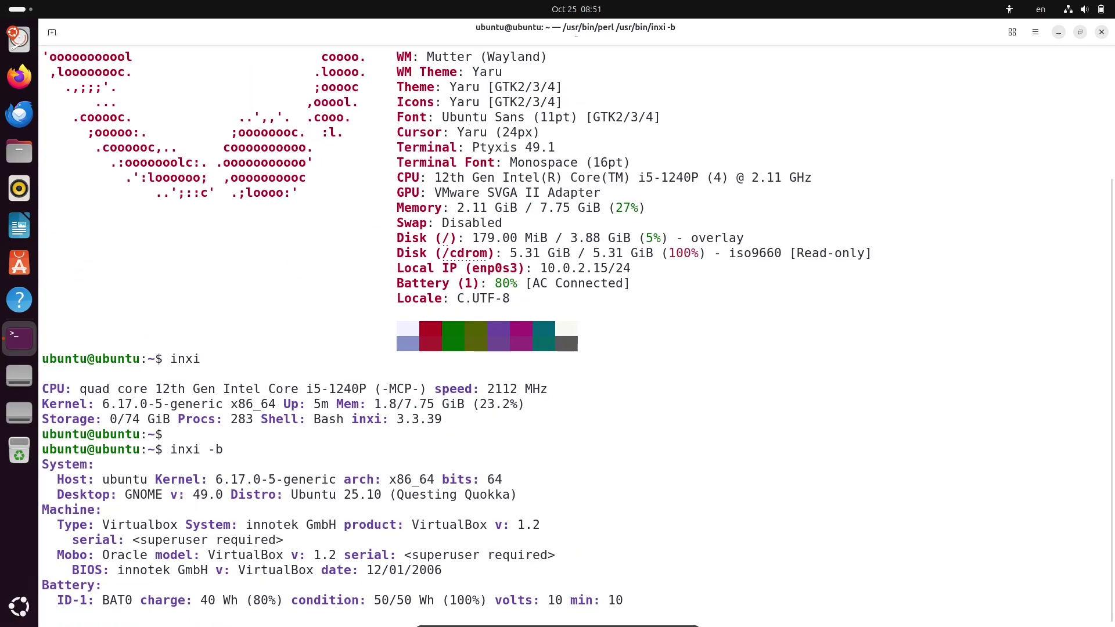
type("in")
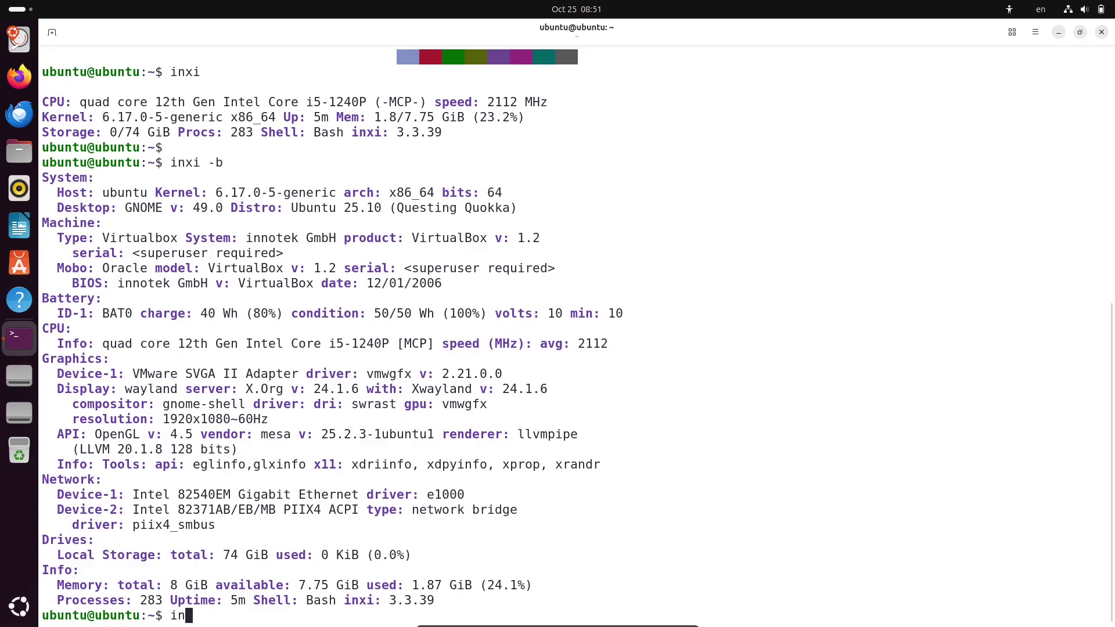
type("xi -F")
key("Return")
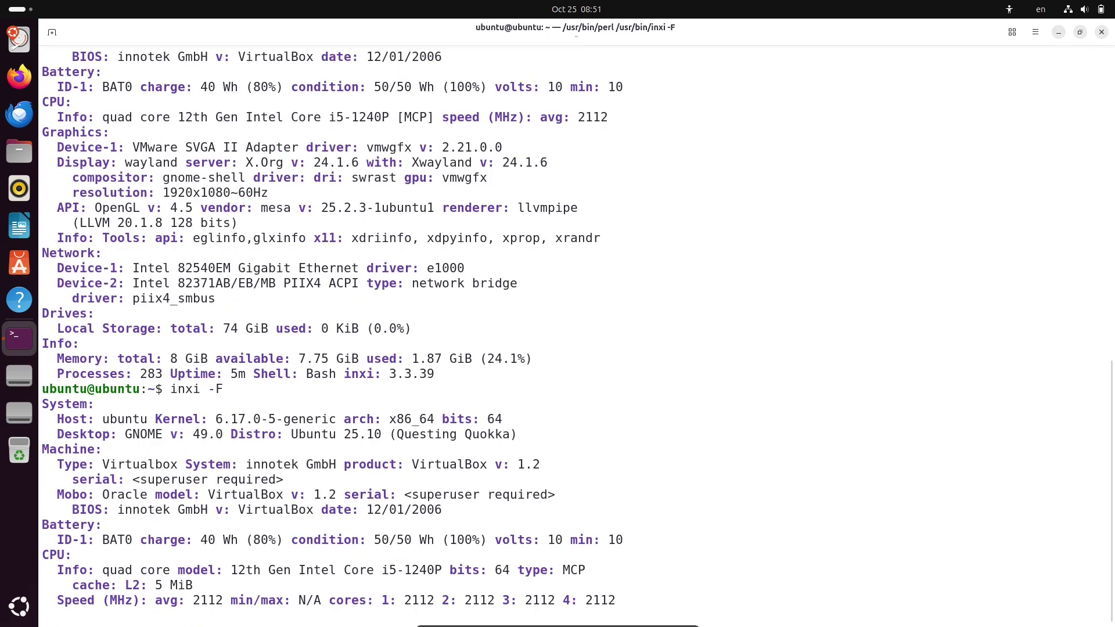
type("inxi -")
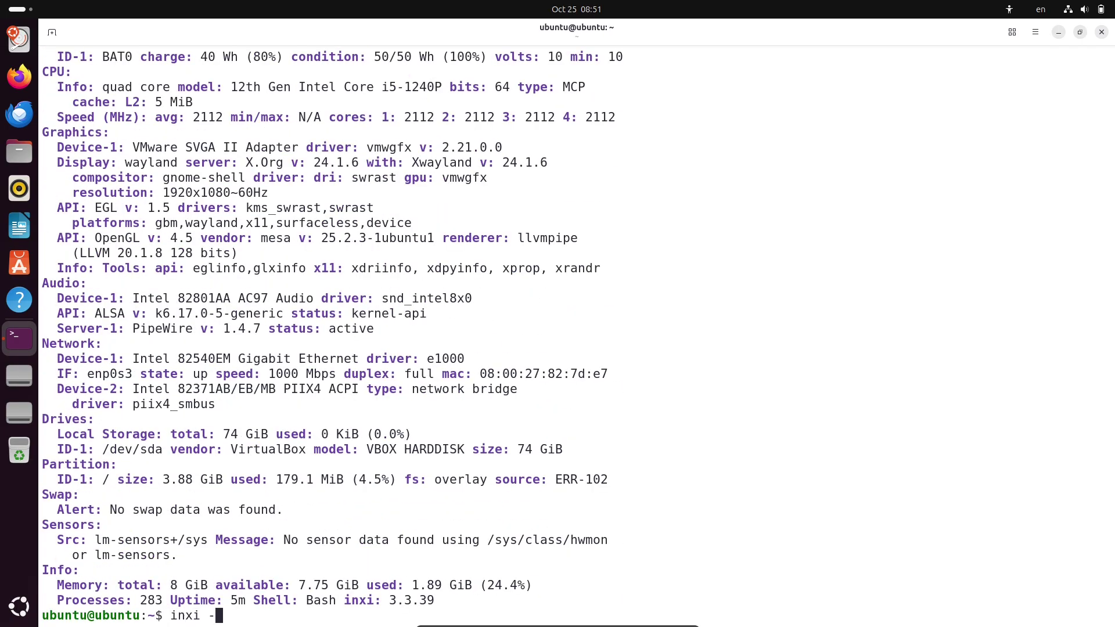
type("G")
key("Return")
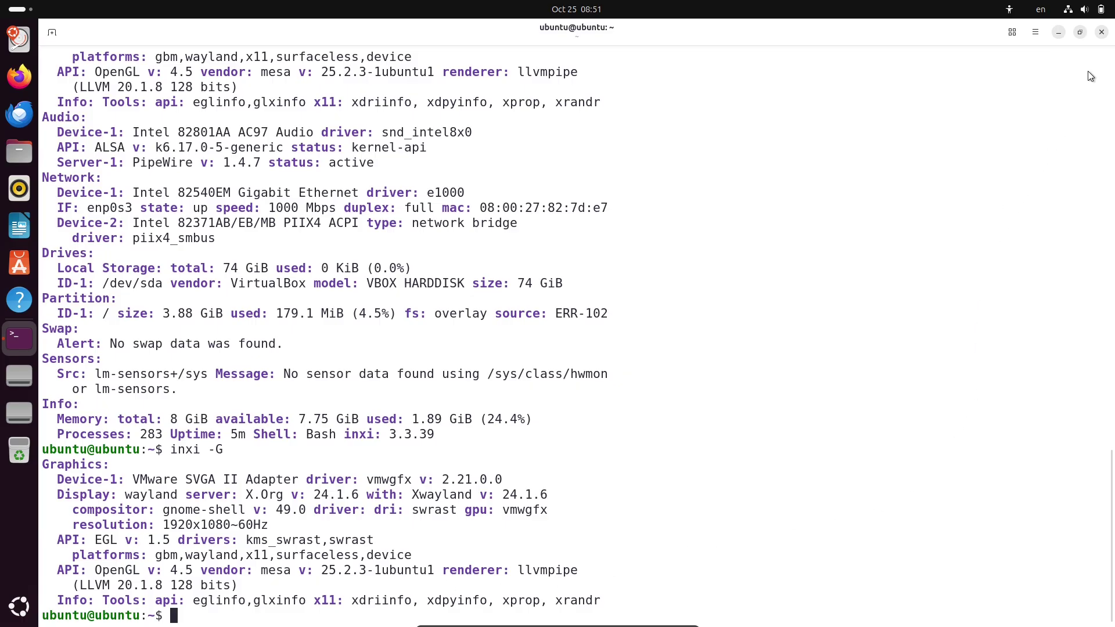
Close the terminal and apply the orange kangaroo wallpaper with the Dark style
left_click(1101, 32)
right_click(360, 169)
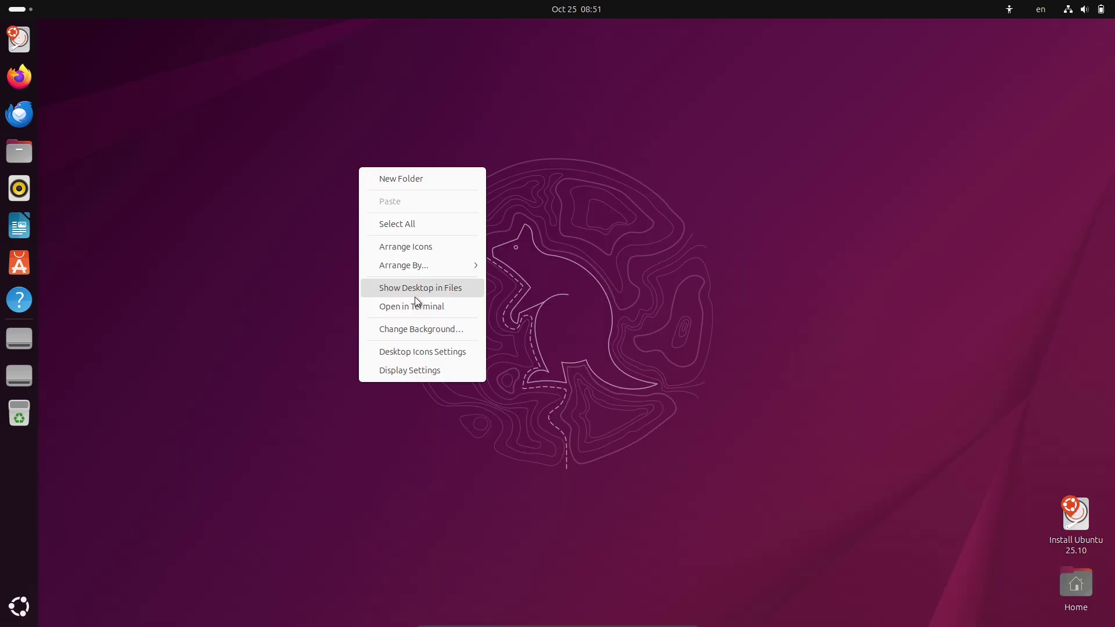
left_click(436, 351)
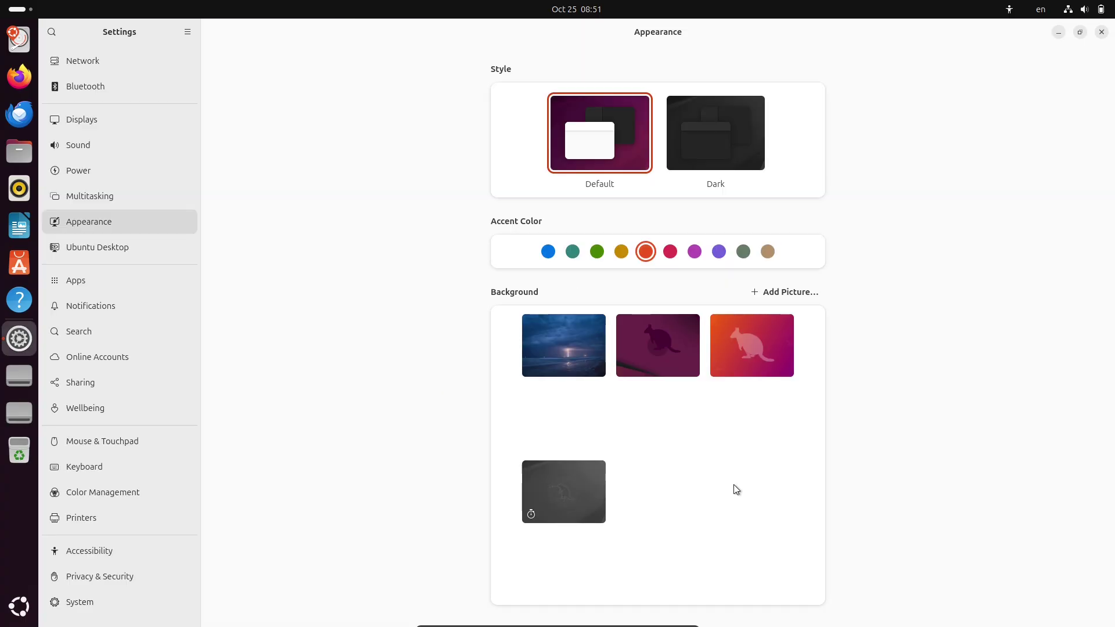
left_click(741, 353)
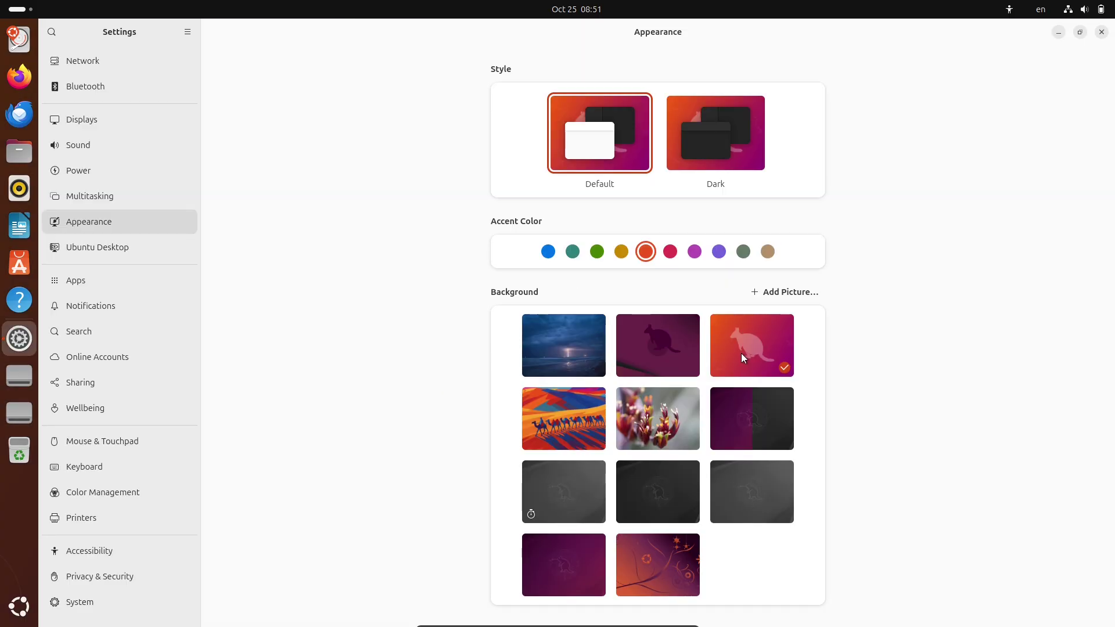
left_click(694, 143)
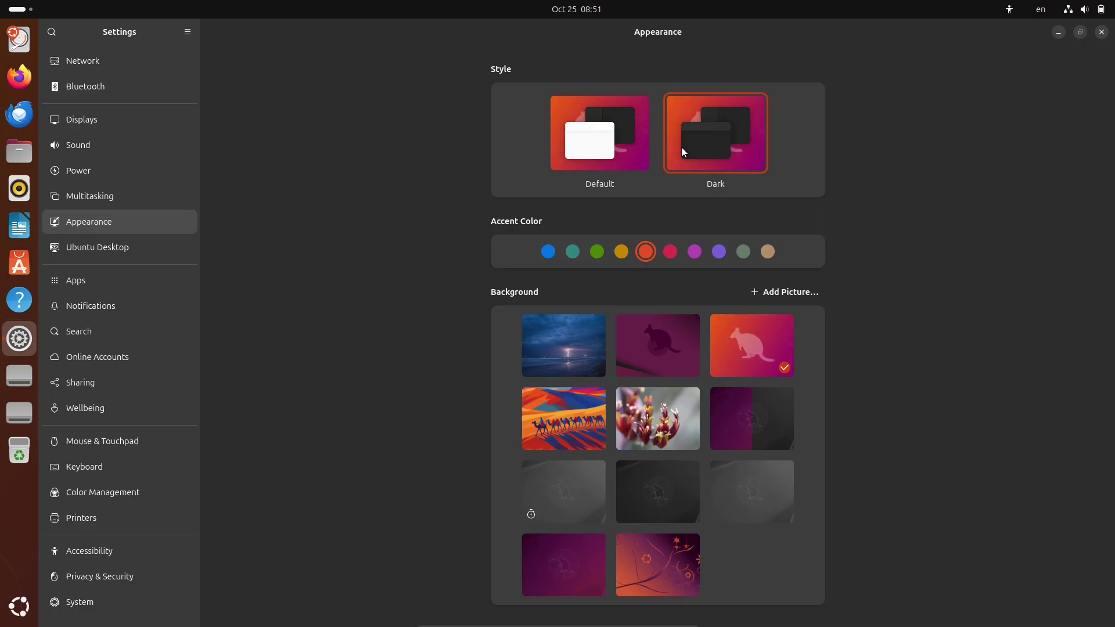
left_click(1098, 36)
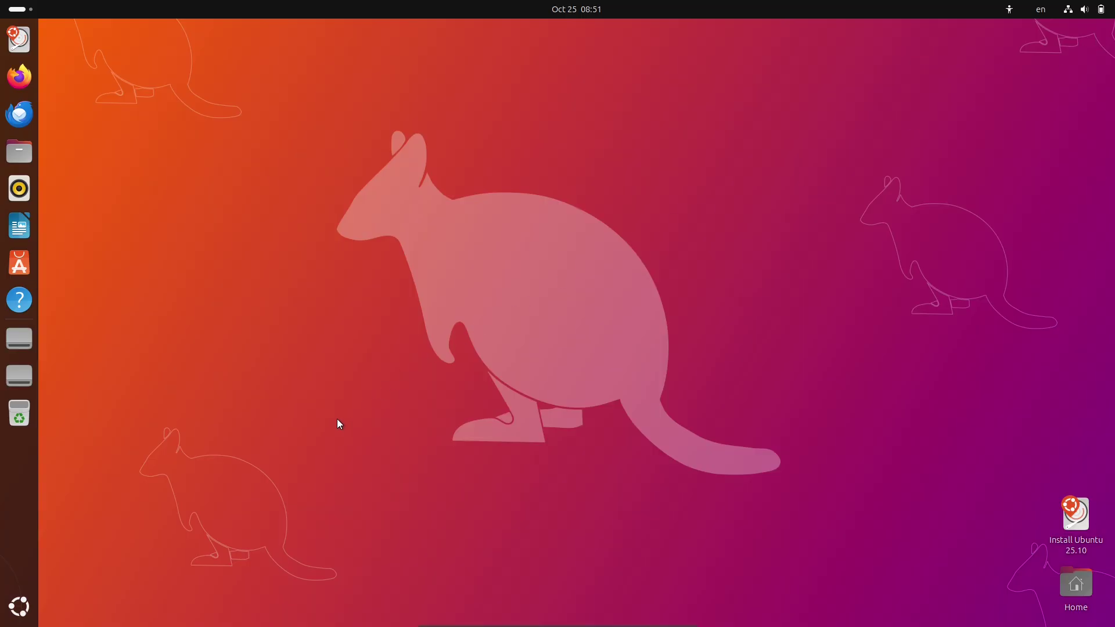
Launch System Monitor from the System app folder and maximize it
left_click(19, 606)
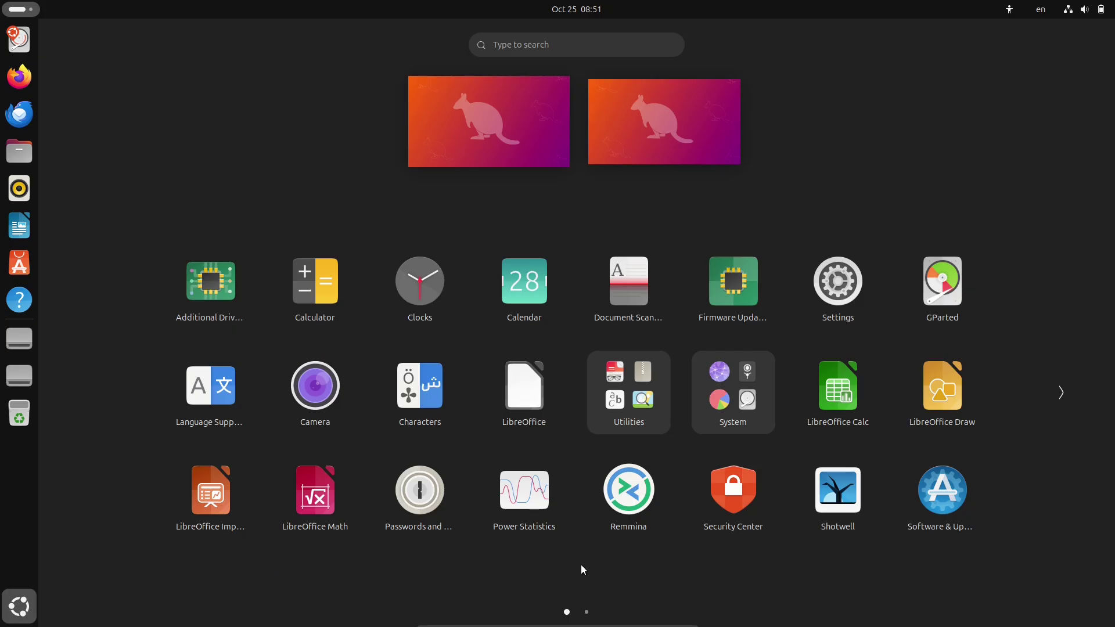
left_click(638, 402)
left_click(913, 137)
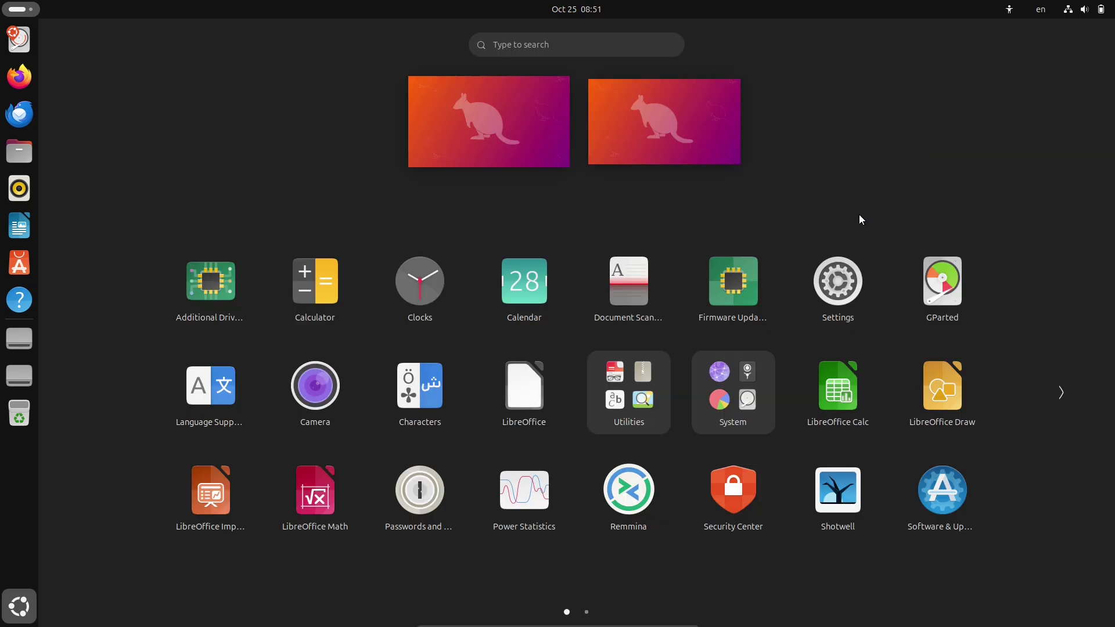
left_click(724, 409)
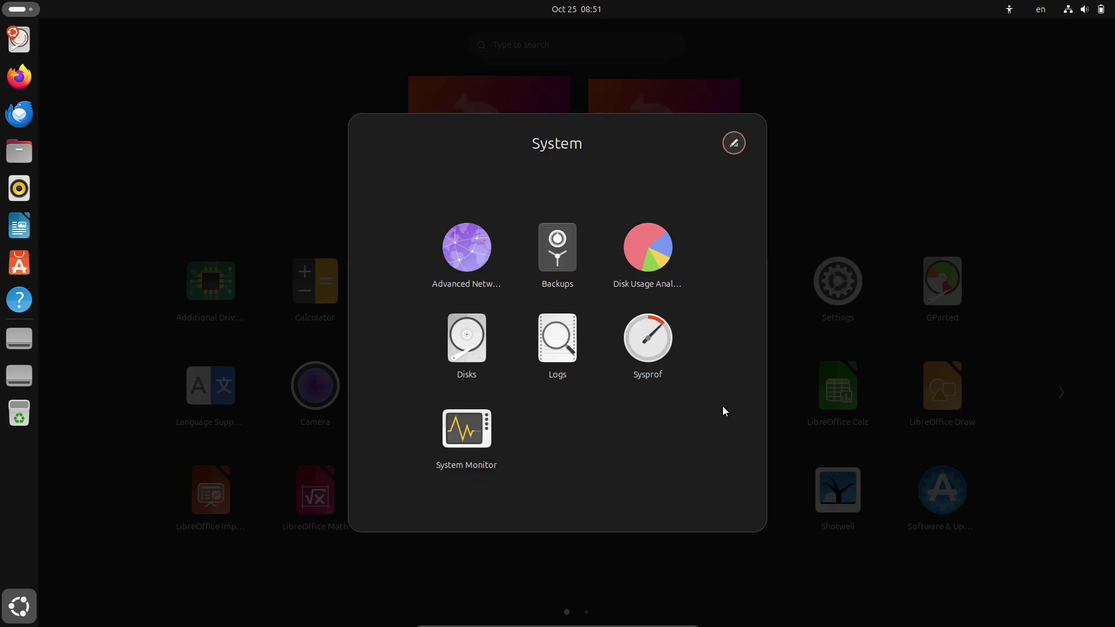
left_click(484, 418)
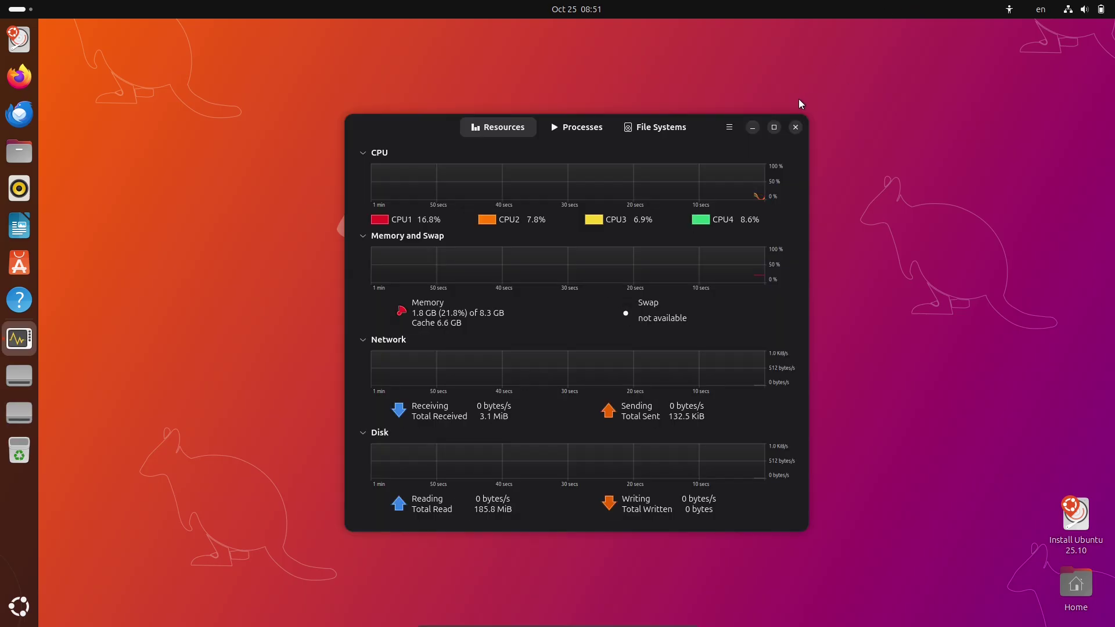
left_click(773, 126)
Turn off Dark Style in quick settings for the light theme
left_click(1083, 9)
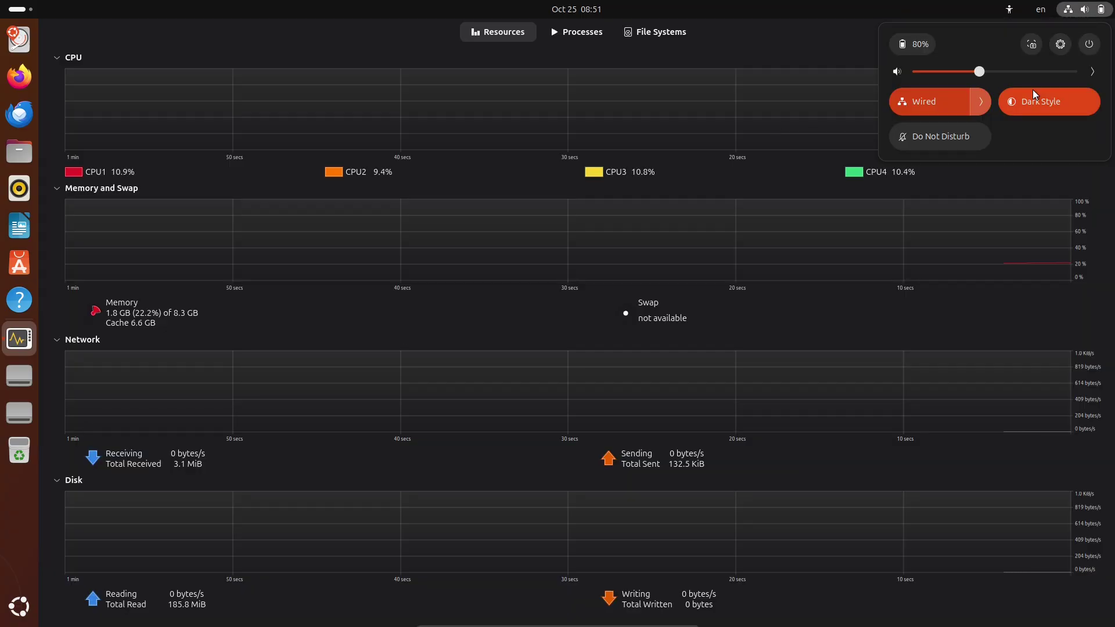
left_click(1034, 96)
left_click(568, 35)
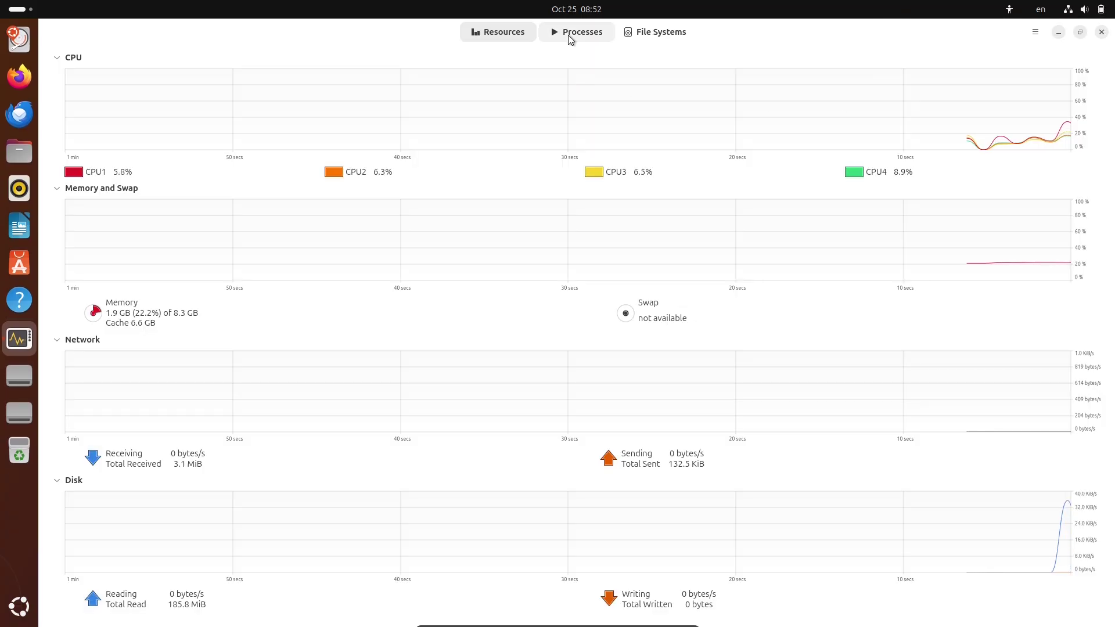
Review the Processes list and Resources graphs, then close System Monitor
left_click(589, 33)
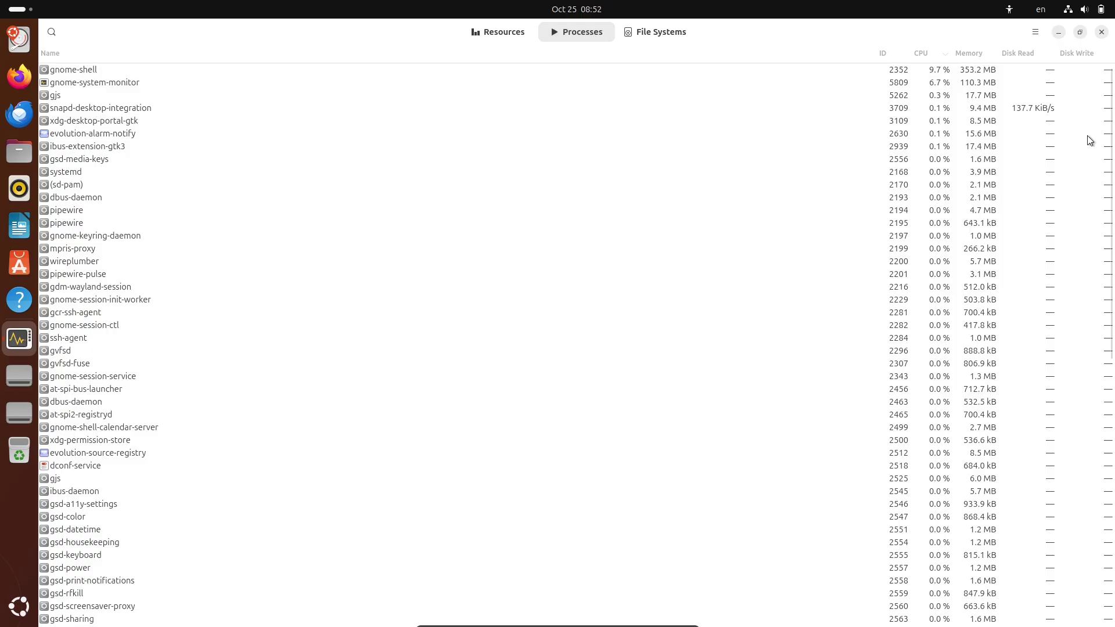
left_click_drag(1107, 140, 1045, 114)
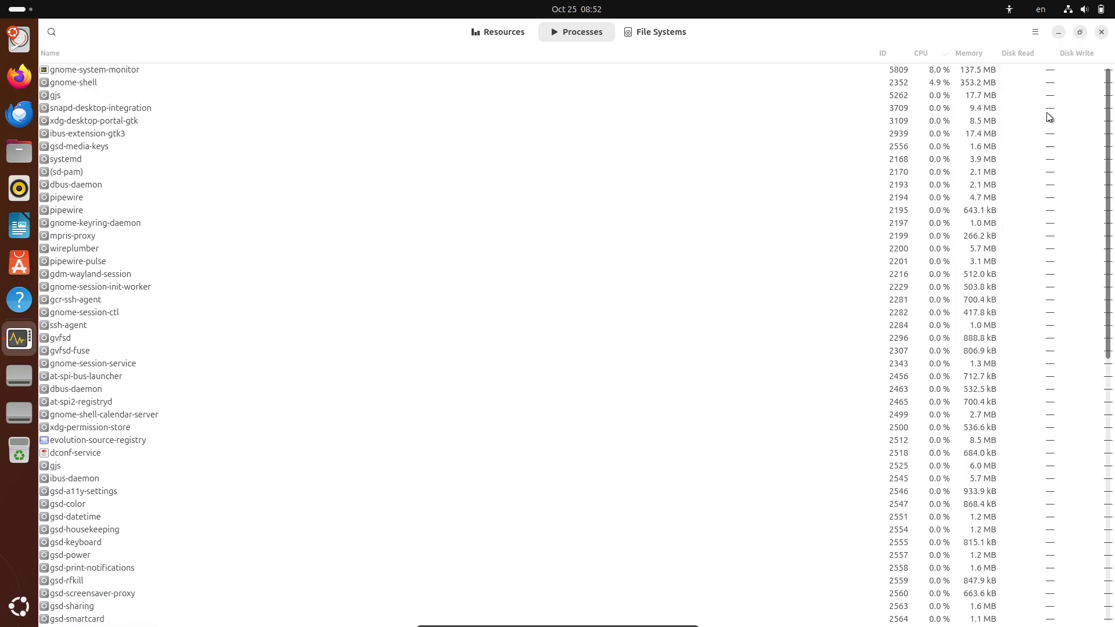
left_click(519, 29)
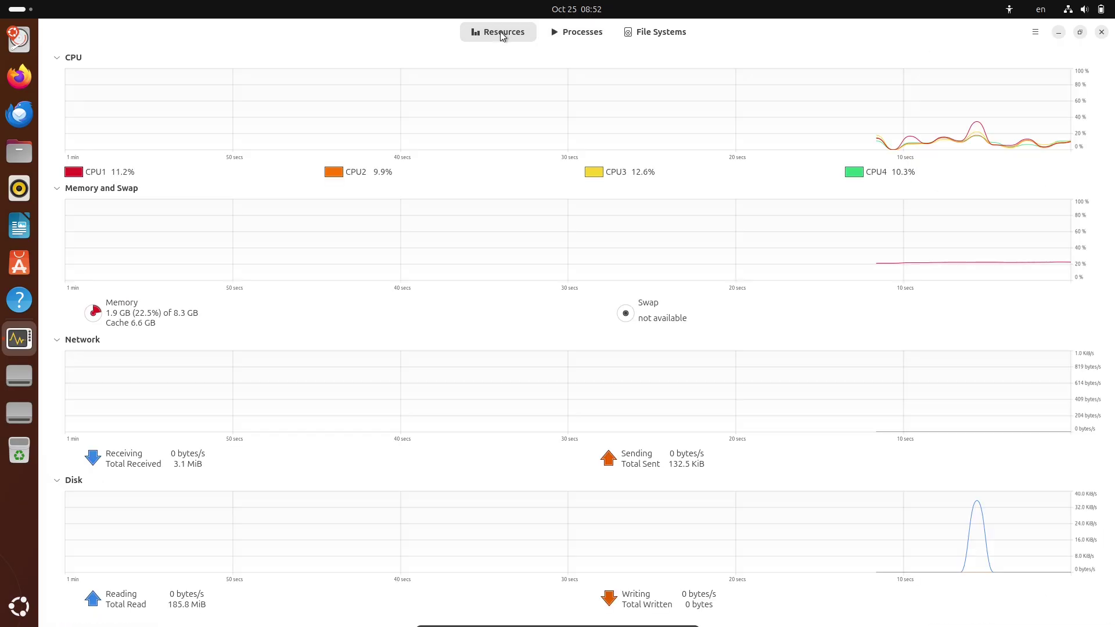
left_click(1099, 34)
Dismiss the App Center shortcut menu, open the app grid, and show the power options
right_click(21, 270)
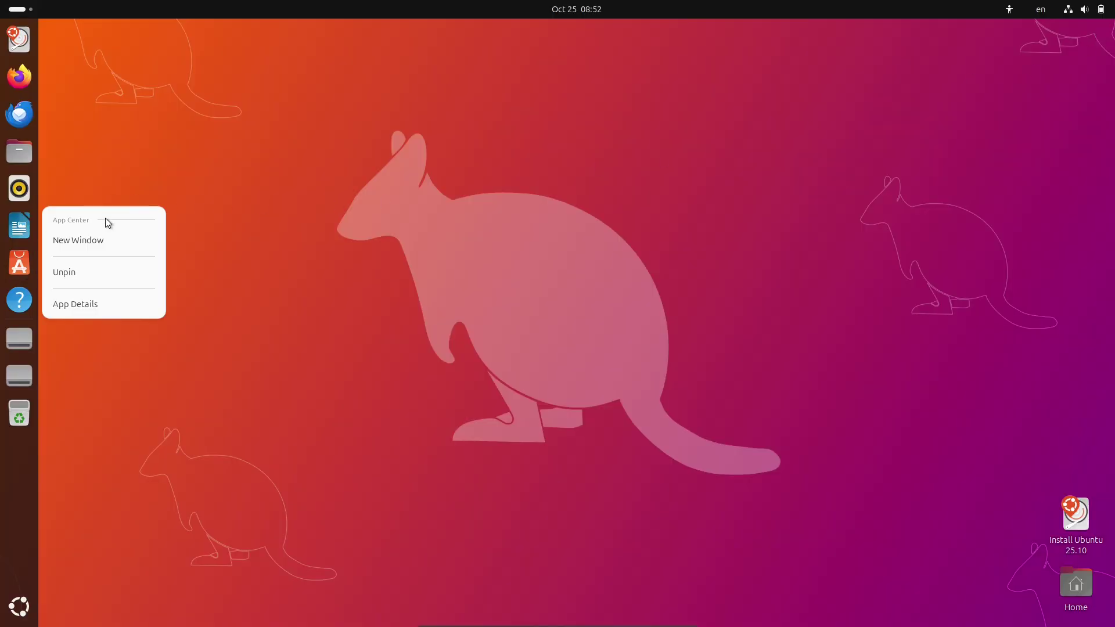
left_click(399, 289)
left_click(2, 620)
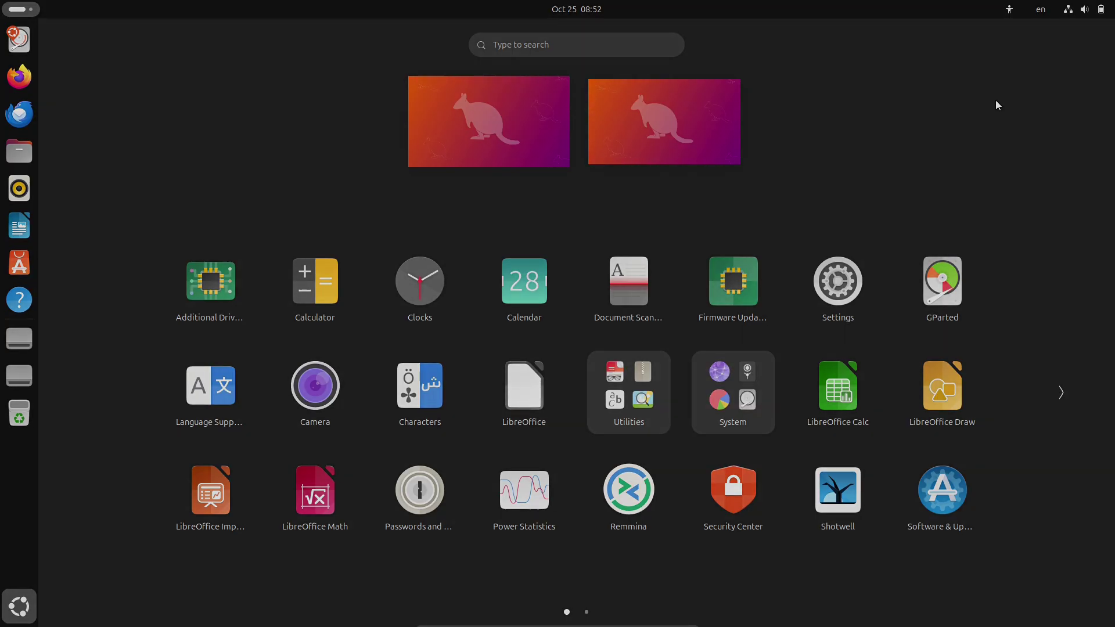
left_click(1083, 10)
left_click(1093, 42)
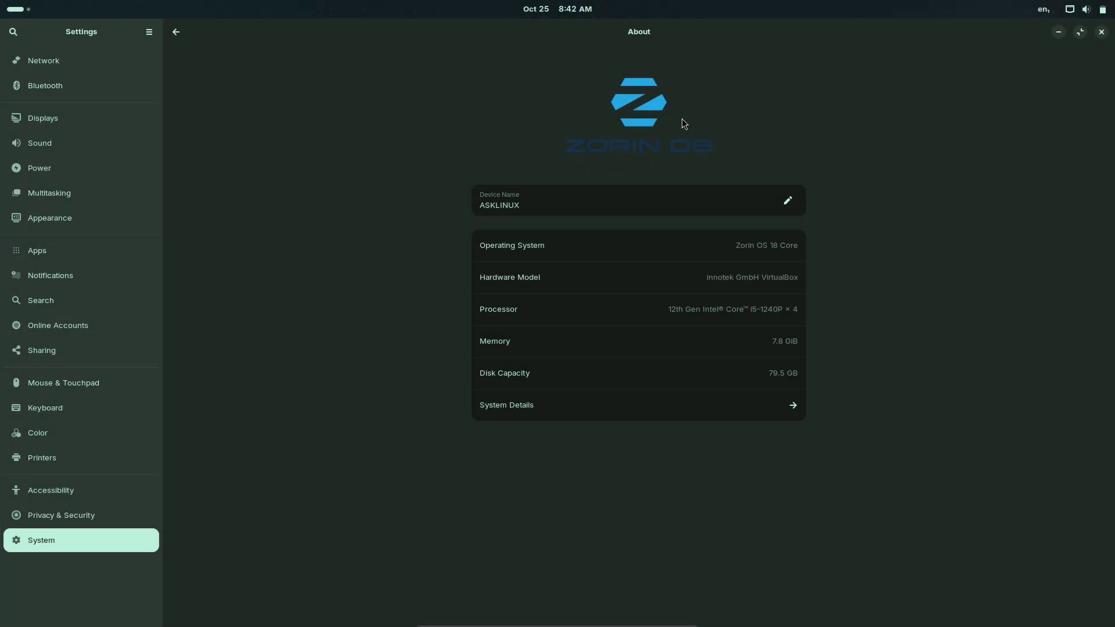
Review and close System Details, then move Settings to the left half beside the terminal
left_click(793, 400)
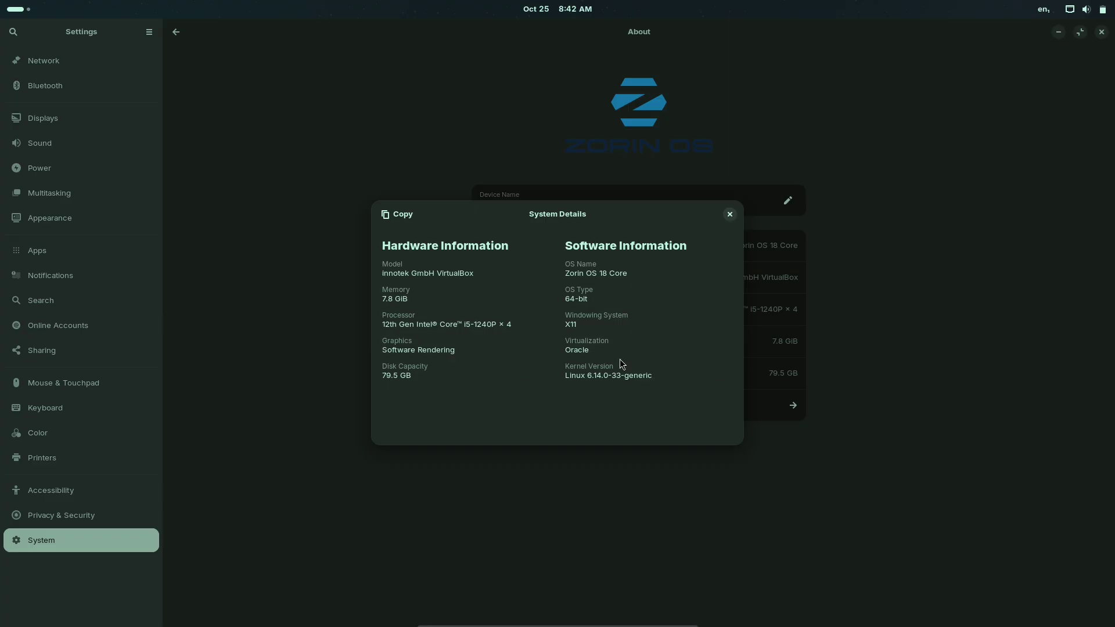
left_click(730, 215)
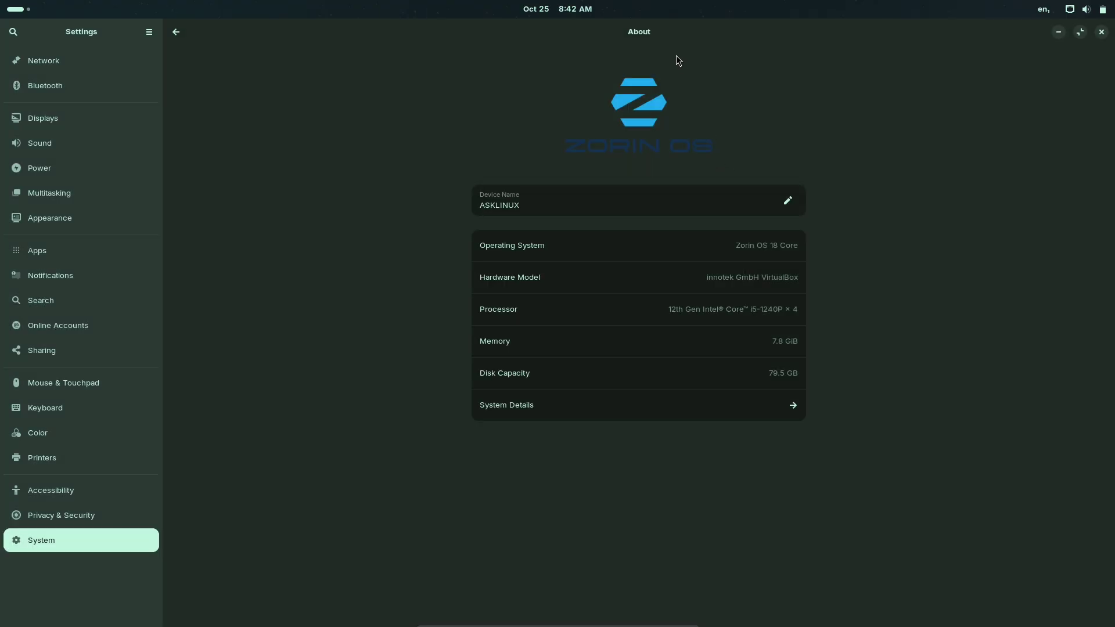
left_click_drag(661, 13, 2, 150)
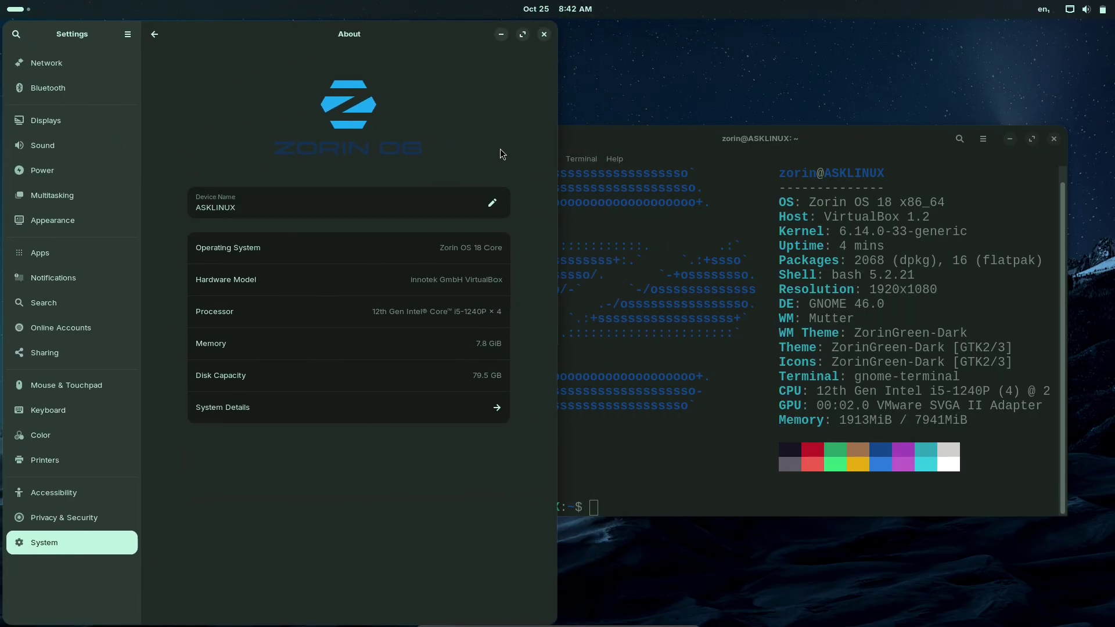
Pull the terminal out of its tile, maximize it, and select then deselect the neofetch output
left_click_drag(681, 141, 782, 67)
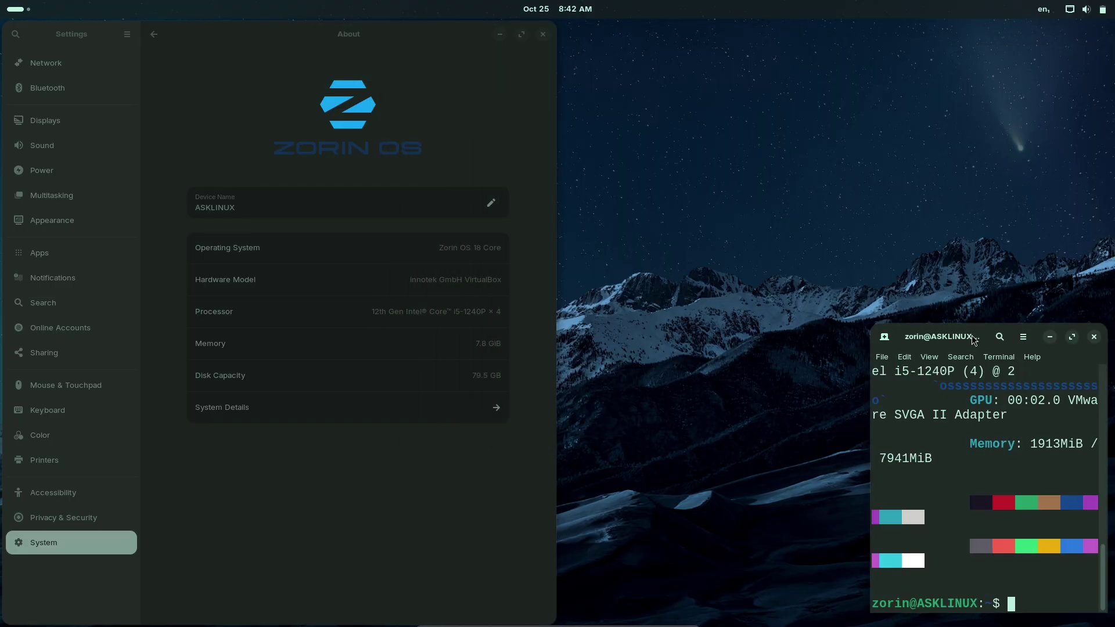
left_click_drag(970, 339, 573, 74)
left_click(882, 72)
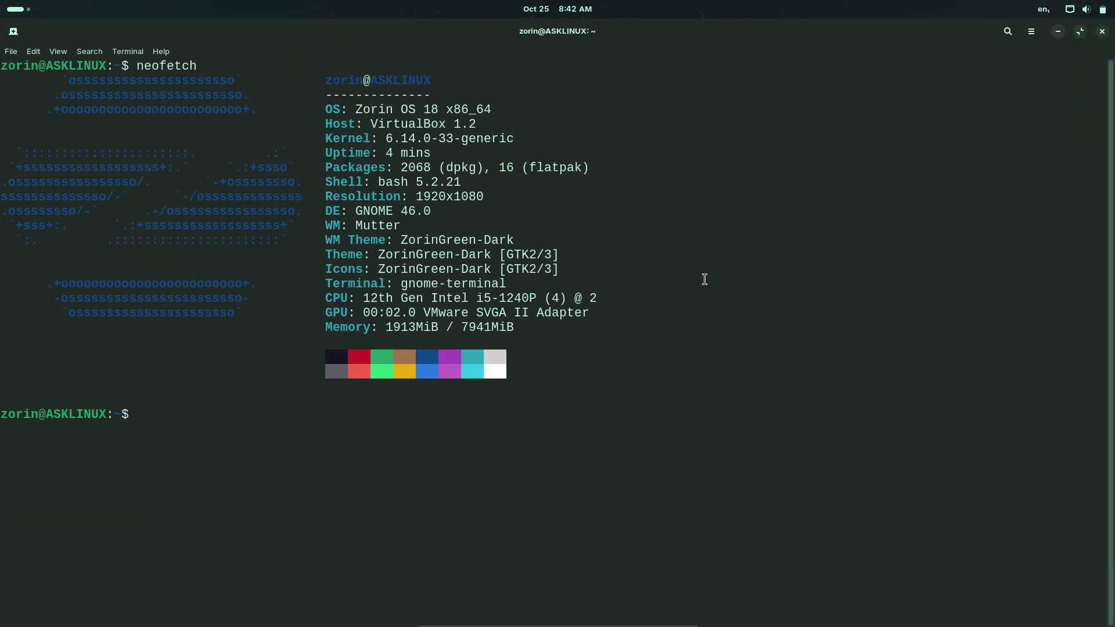
left_click_drag(523, 324, 309, 86)
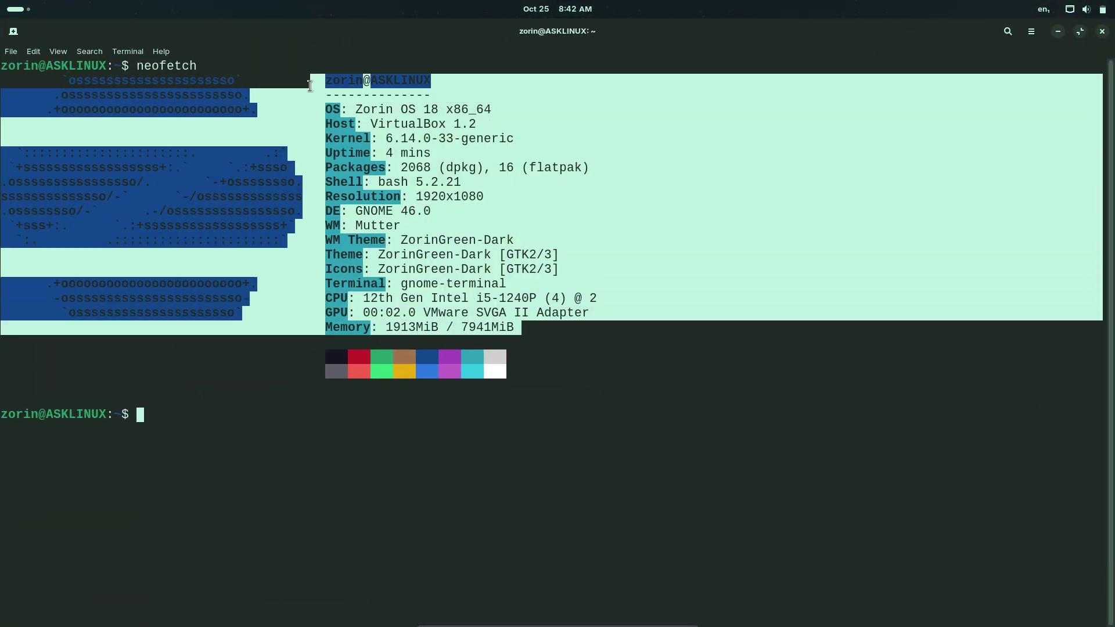
left_click(253, 402)
Run inxi, inxi -b, inxi -F and inxi -G, then start typing exit to close it
type("inxi")
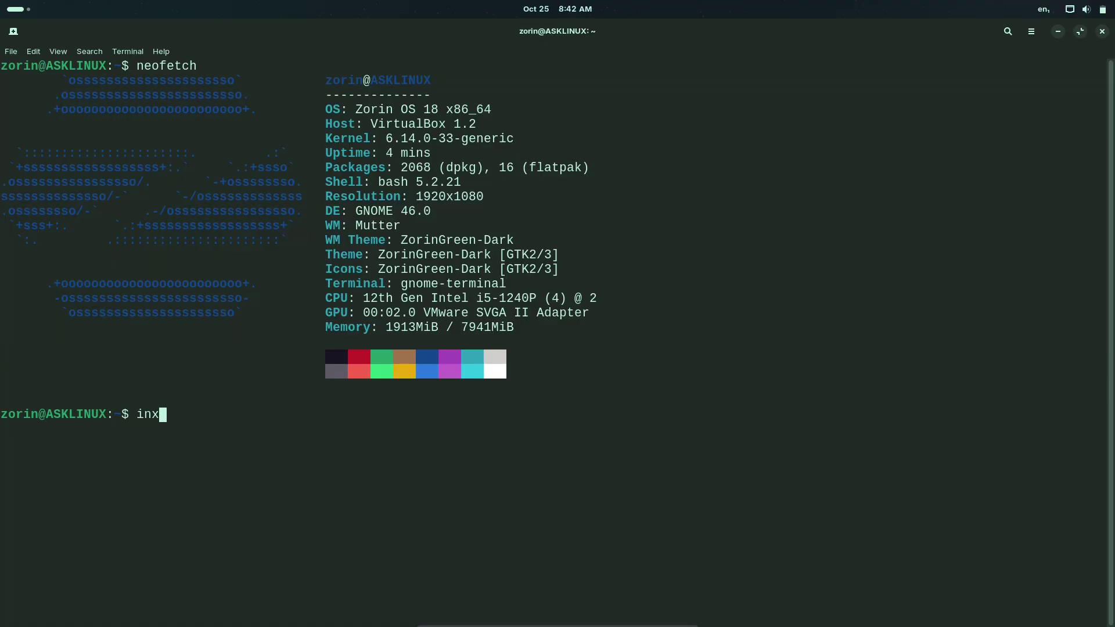
key("Return")
type("inxi")
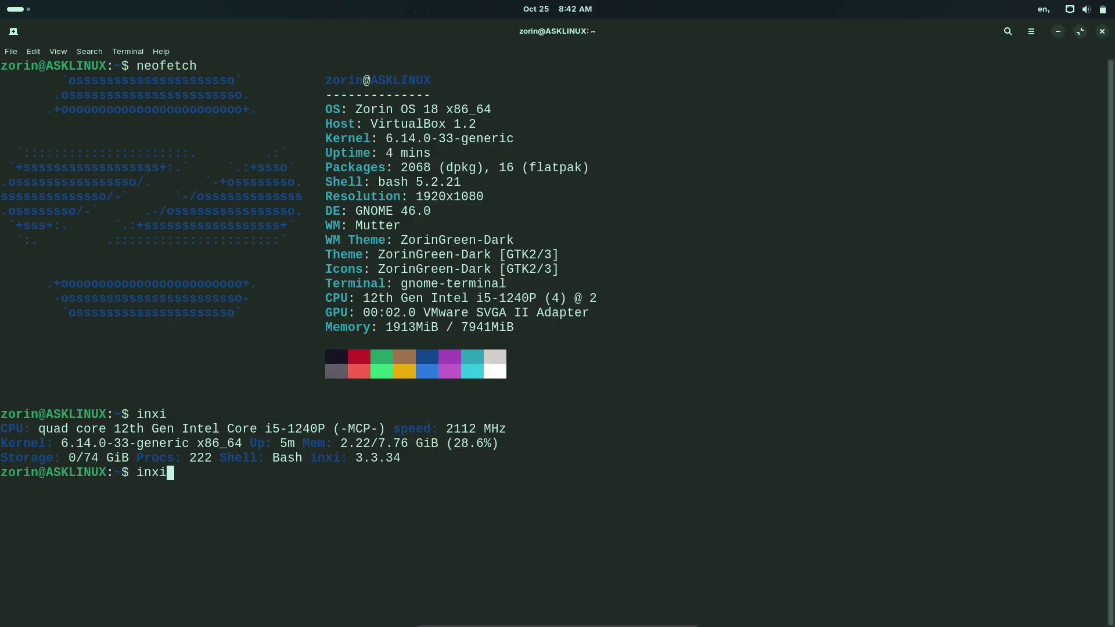
type(" -b")
key("Return")
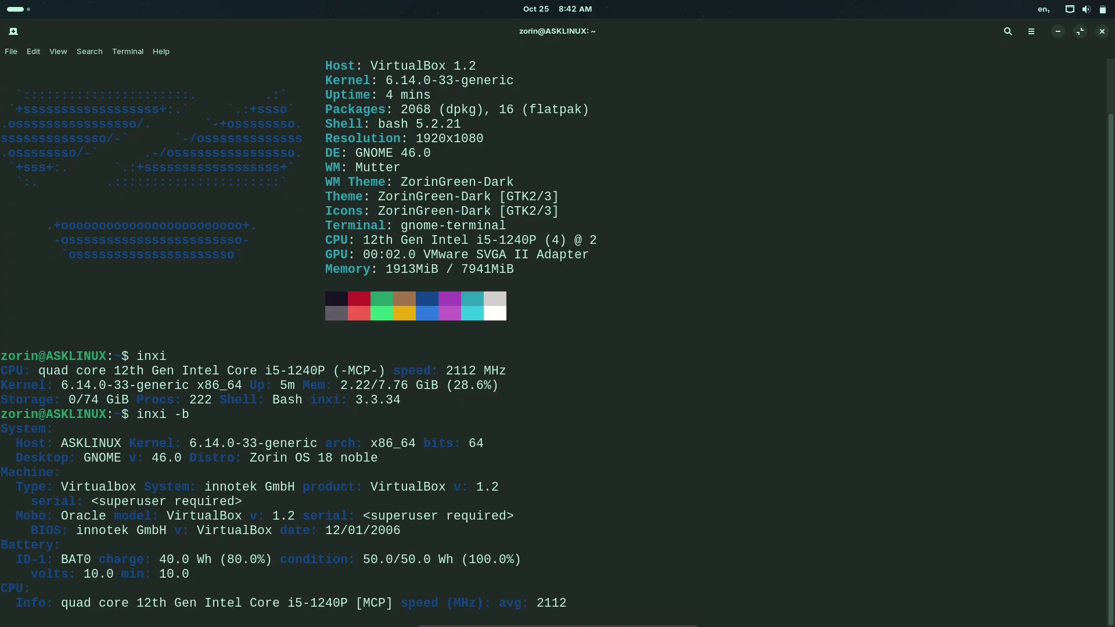
type("inx")
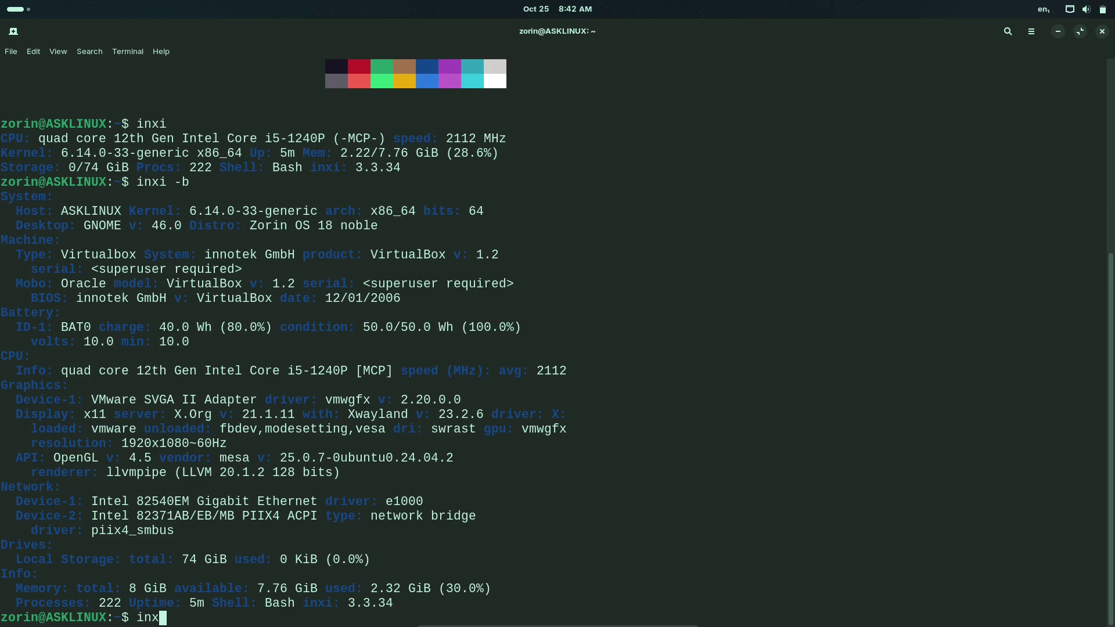
type("i -F")
key("Return")
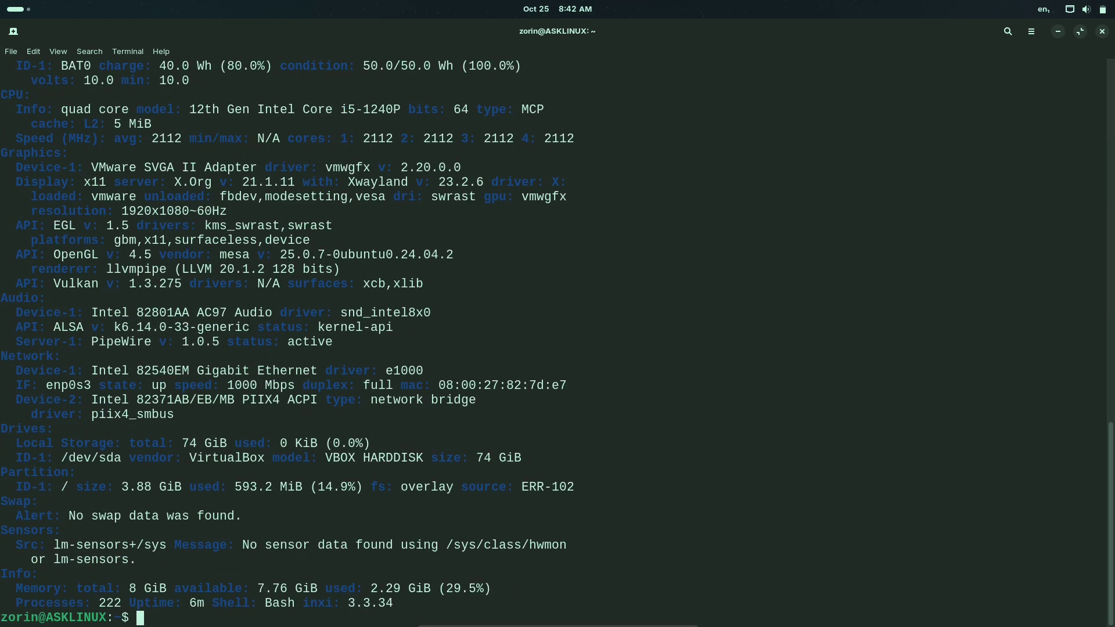
type("inxi -G")
key("Return")
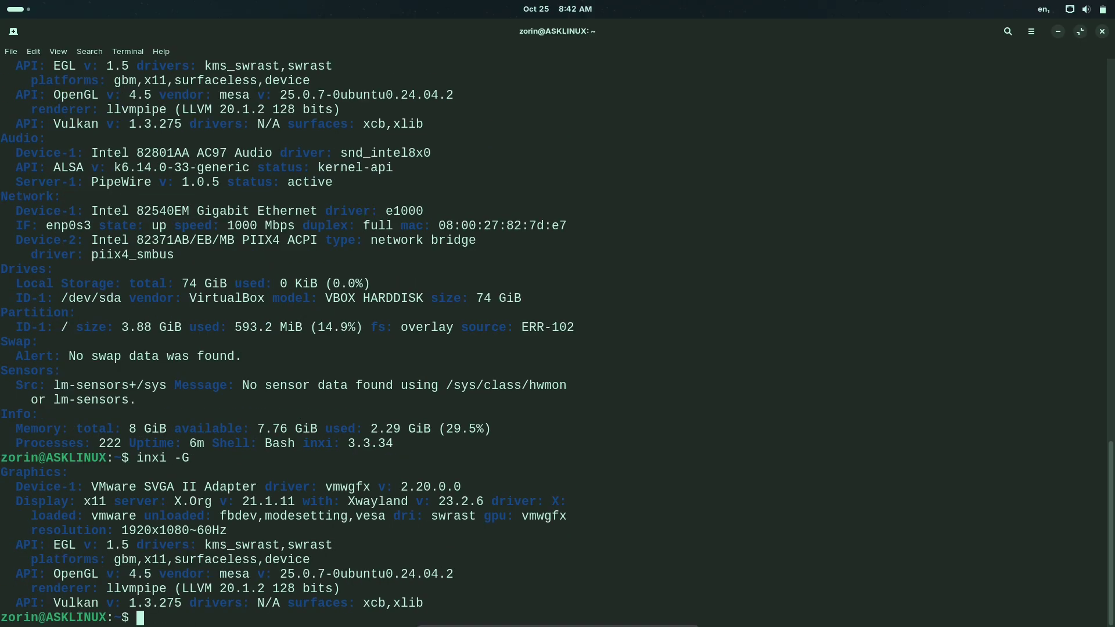
type("exi")
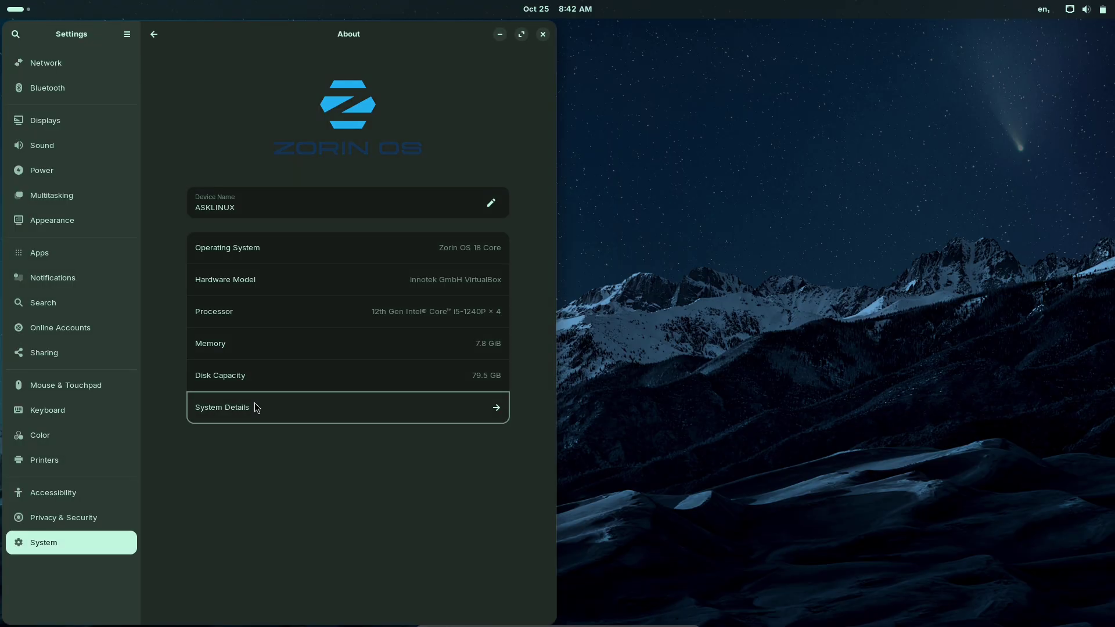